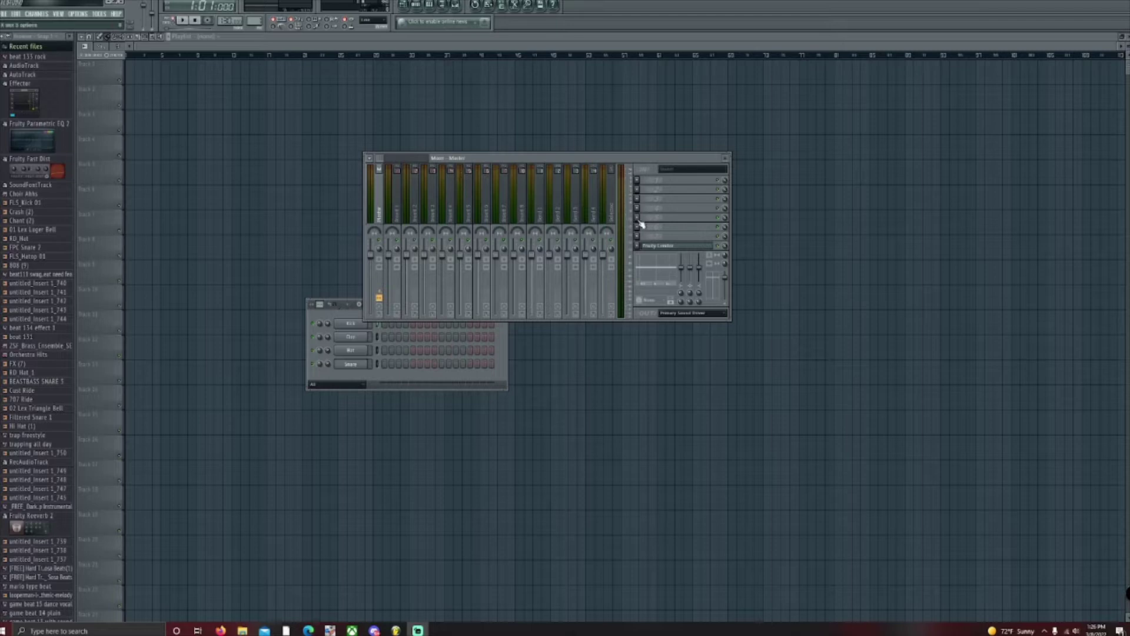
Step: Open the Master track's Fruity Limiter and turn its Gain knob up slightly
{"action": "left_click", "coordinate": [666, 248]}
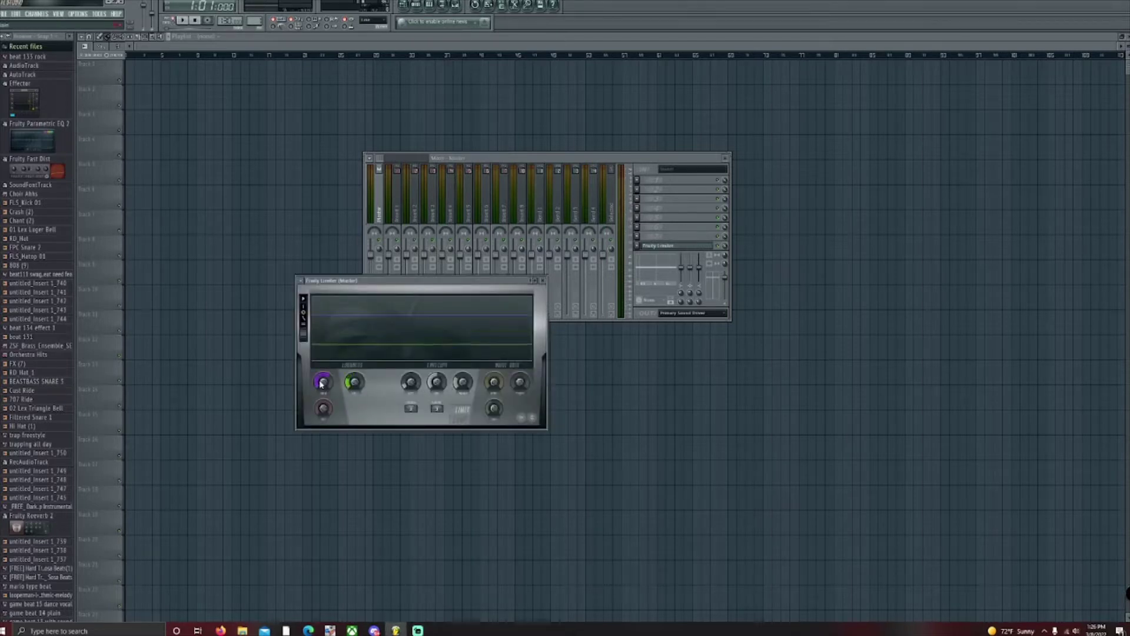
{"action": "left_click_drag", "start_coordinate": [321, 385], "coordinate": [333, 382]}
Step: Drag ZSF_Brass_Ensemble_SE and Orchestra Hits from the Browser into the Channel Rack as new channels
{"action": "left_click", "coordinate": [555, 157]}
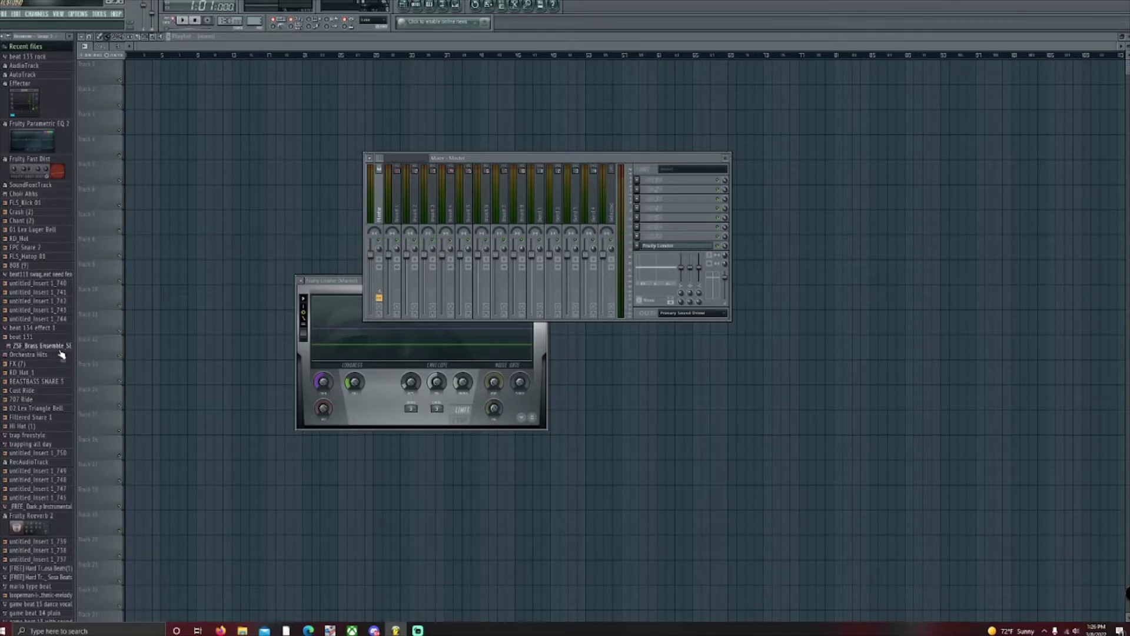
{"action": "left_click_drag", "start_coordinate": [59, 346], "coordinate": [354, 365]}
{"action": "key", "text": "F6"}
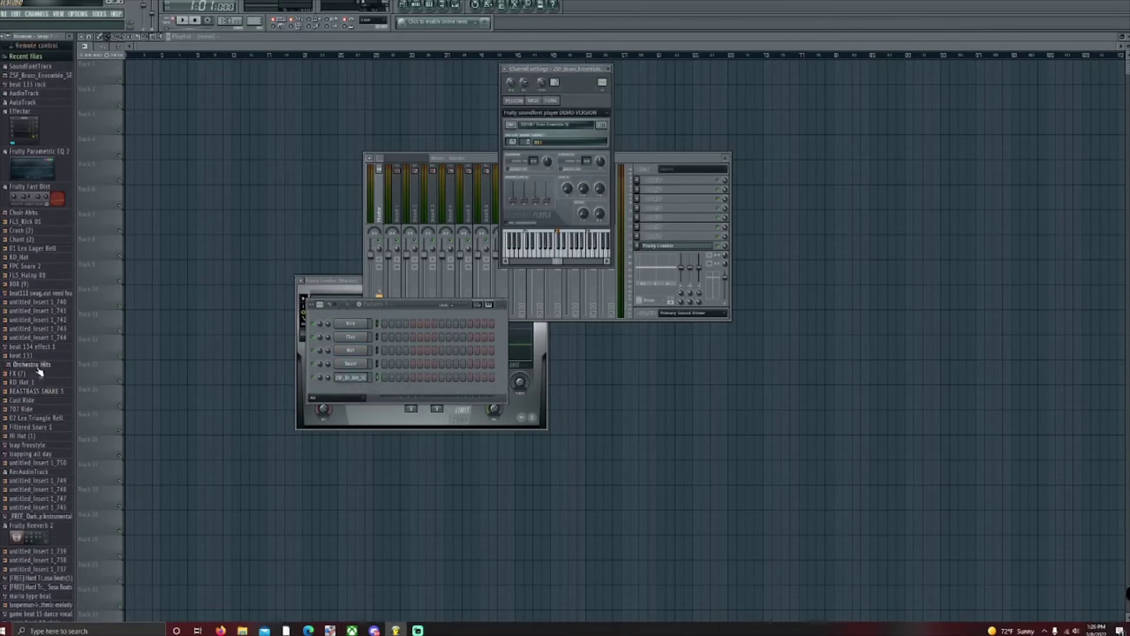
{"action": "left_click_drag", "start_coordinate": [36, 371], "coordinate": [330, 389]}
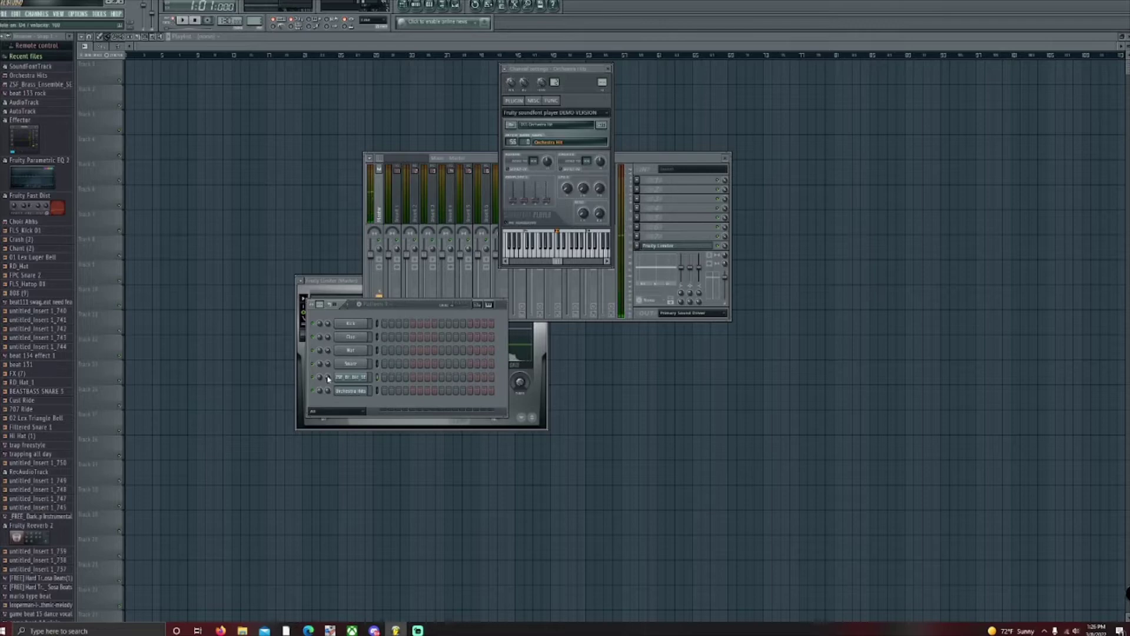
Step: Draw a long D4 note, then E4 and F#4 notes, in the brass Piano Roll while auditioning
{"action": "left_click", "coordinate": [432, 6]}
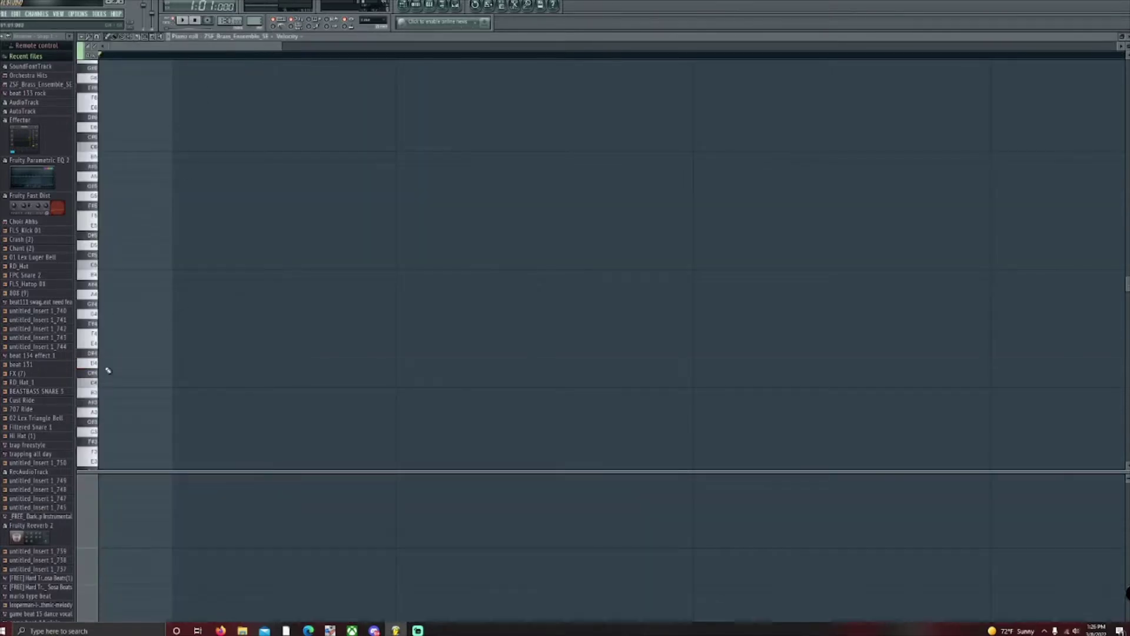
{"action": "left_click", "coordinate": [106, 364]}
{"action": "left_click_drag", "start_coordinate": [281, 47], "coordinate": [858, 252]}
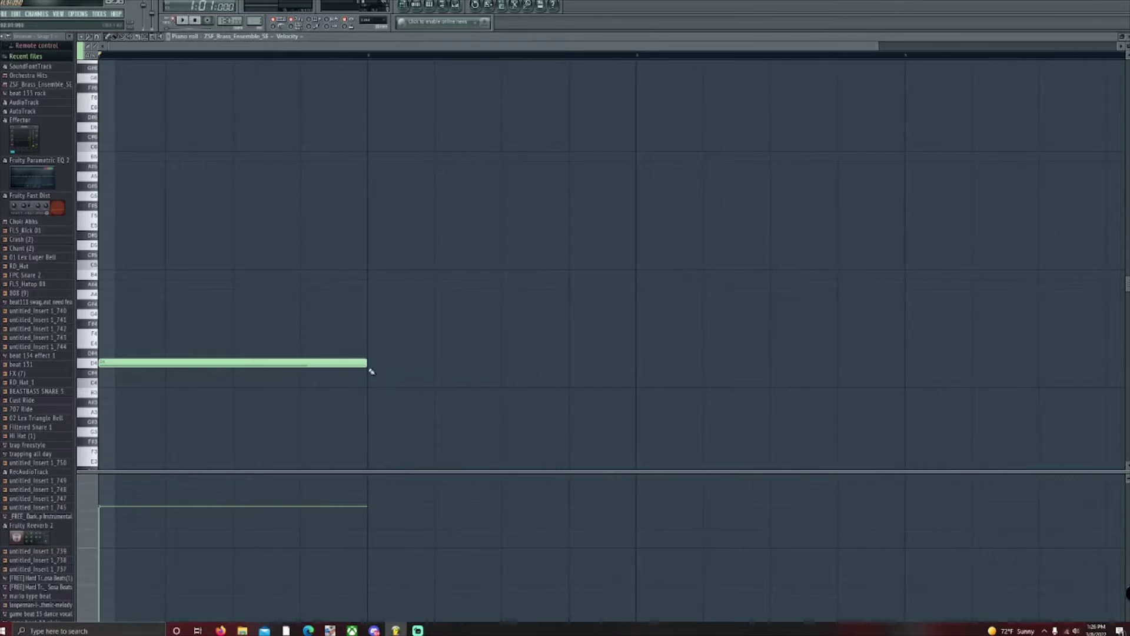
{"action": "key", "text": "space"}
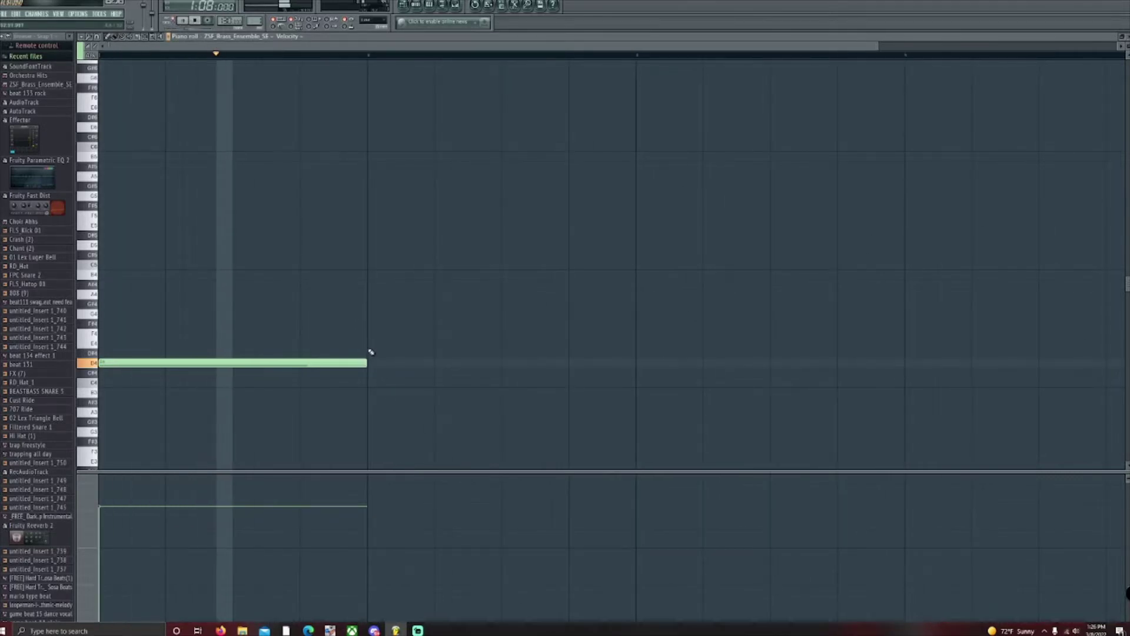
{"action": "left_click", "coordinate": [369, 344]}
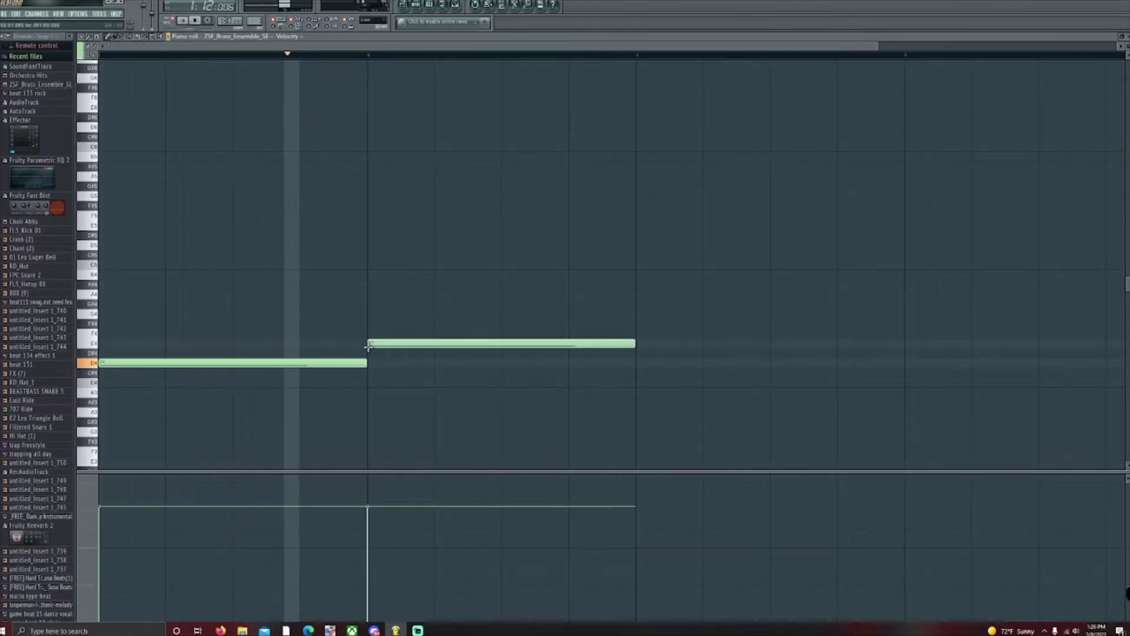
{"action": "left_click", "coordinate": [638, 323]}
{"action": "left_click_drag", "start_coordinate": [658, 46], "coordinate": [1007, 46]}
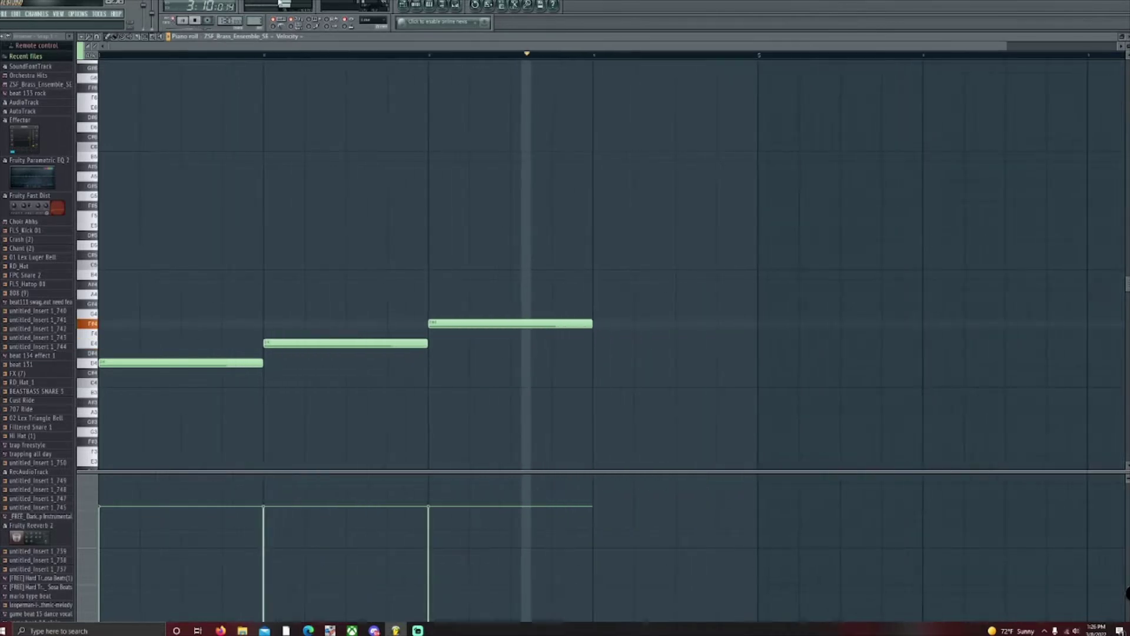
{"action": "left_click", "coordinate": [196, 20]}
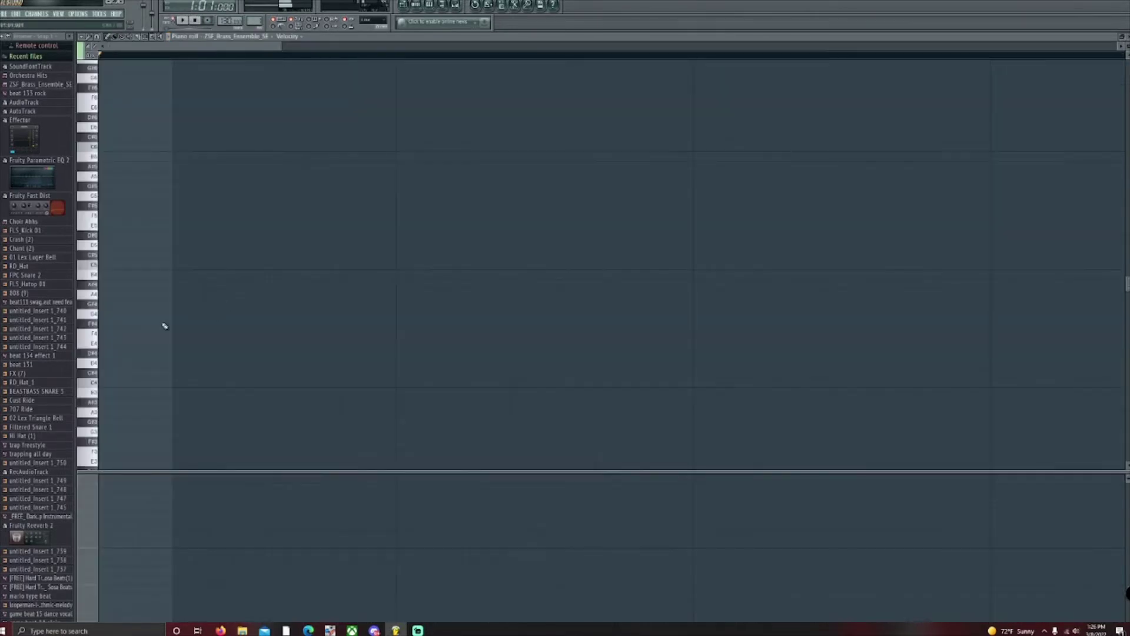
Step: Re-place the E4 and F#4 notes after the D4 note, then return to the Playlist
{"action": "scroll", "coordinate": [299, 48], "scroll_direction": "down", "scroll_amount": 3}
{"action": "left_click", "coordinate": [373, 343]}
{"action": "left_click", "coordinate": [644, 324]}
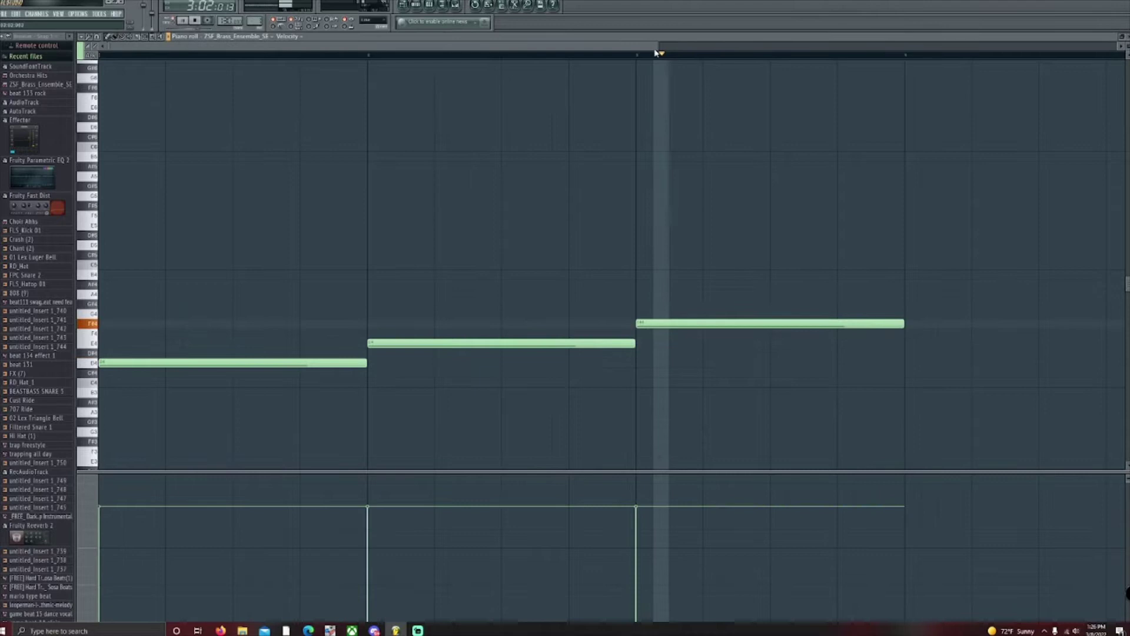
{"action": "scroll", "coordinate": [190, 61], "scroll_direction": "down", "scroll_amount": 2}
{"action": "key", "text": "F5"}
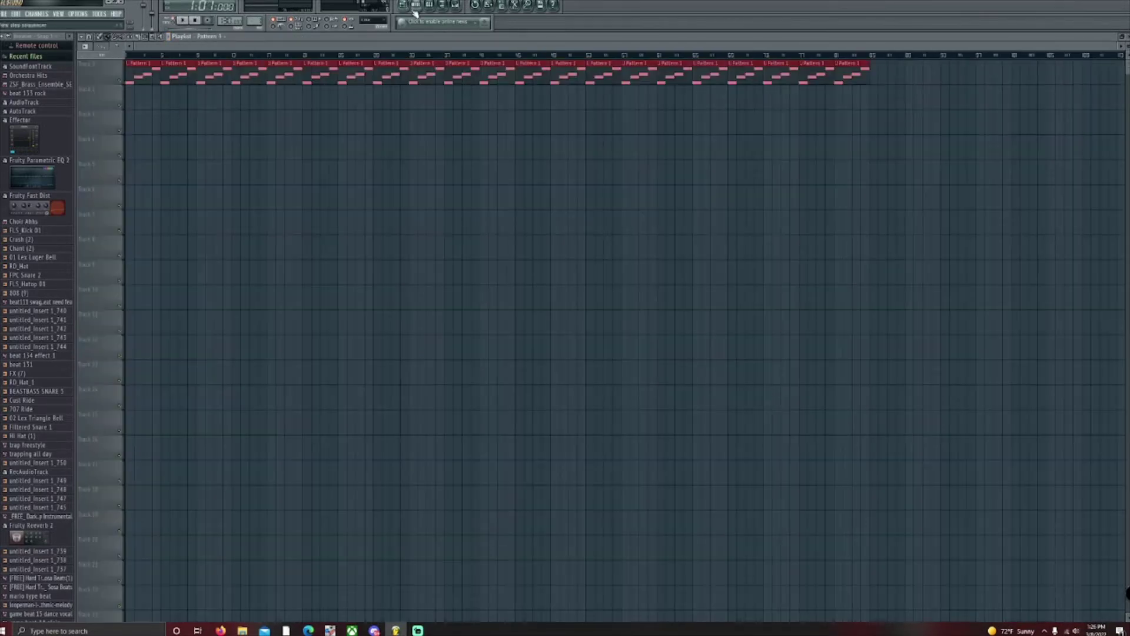
Step: Show the Channel Rack and play the pattern
{"action": "key", "text": "F6"}
{"action": "left_click", "coordinate": [182, 20]}
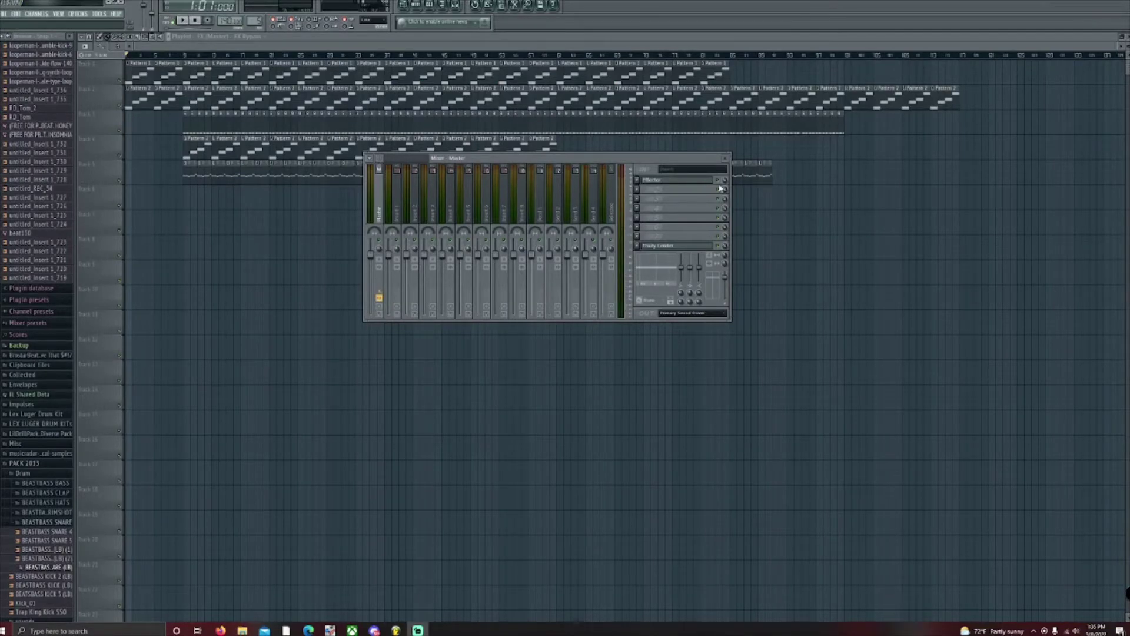
Step: Replace the Master track's FX slot 1 plugin with Effector
{"action": "left_click", "coordinate": [636, 184]}
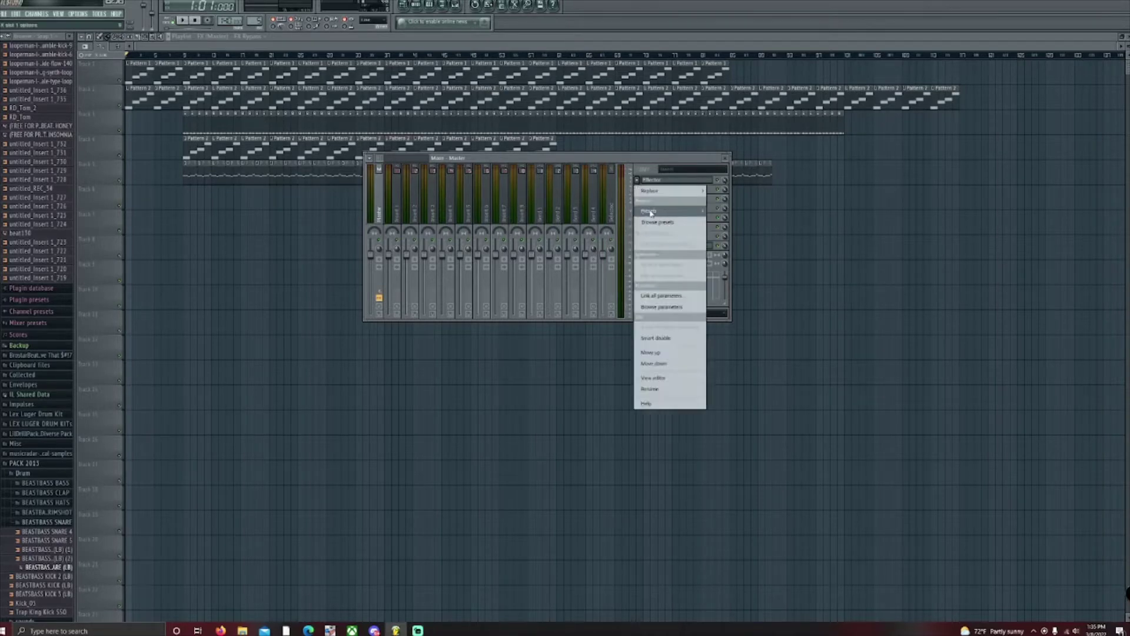
{"action": "mouse_move", "coordinate": [653, 190]}
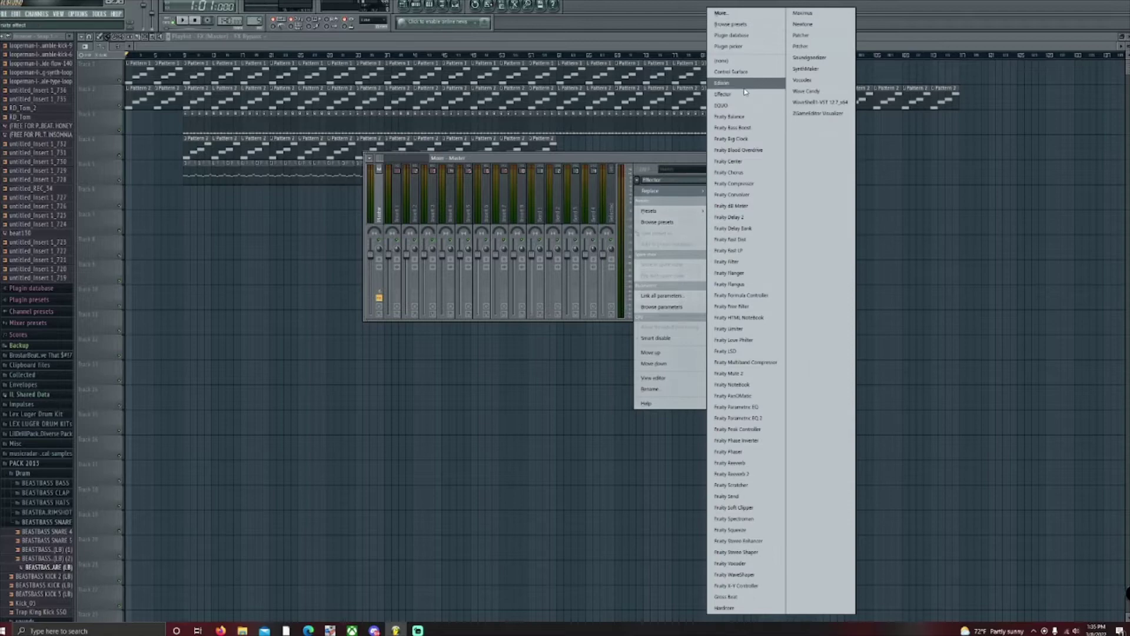
{"action": "left_click", "coordinate": [723, 94]}
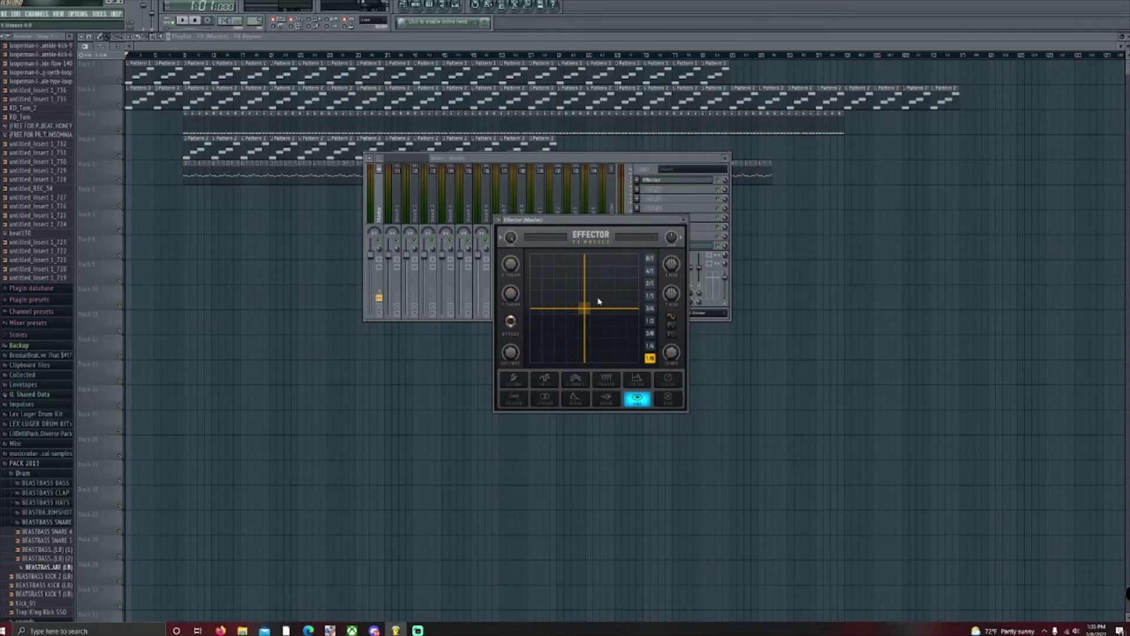
Step: Switch Effector to its Filter effect and move the XY point low and near centre while playing the beat
{"action": "left_click_drag", "start_coordinate": [580, 313], "coordinate": [548, 336]}
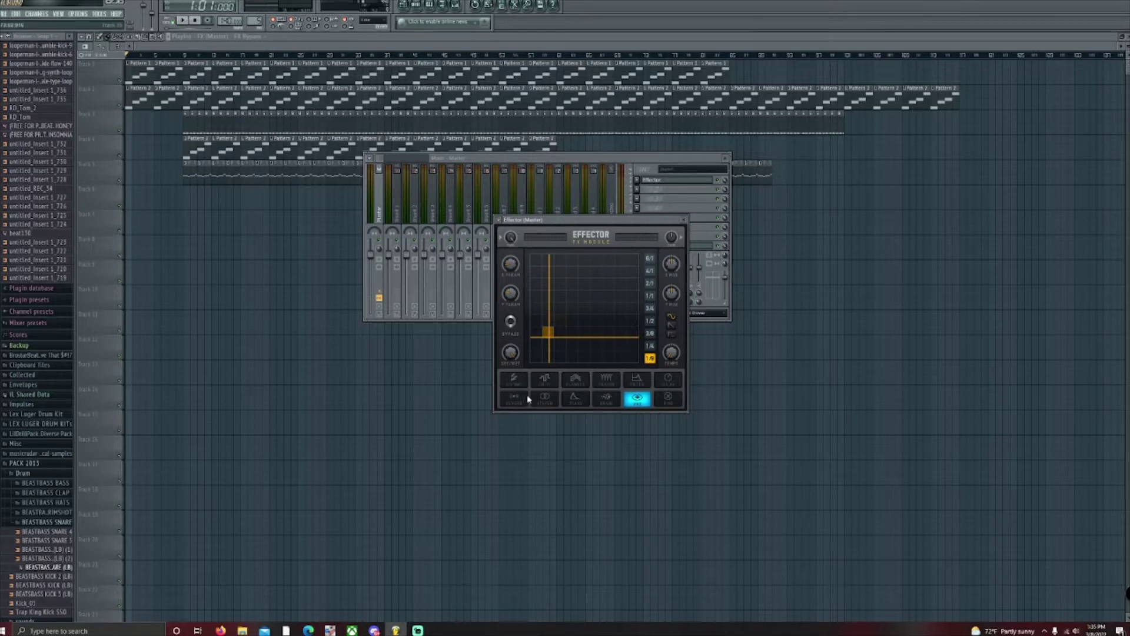
{"action": "left_click", "coordinate": [630, 385]}
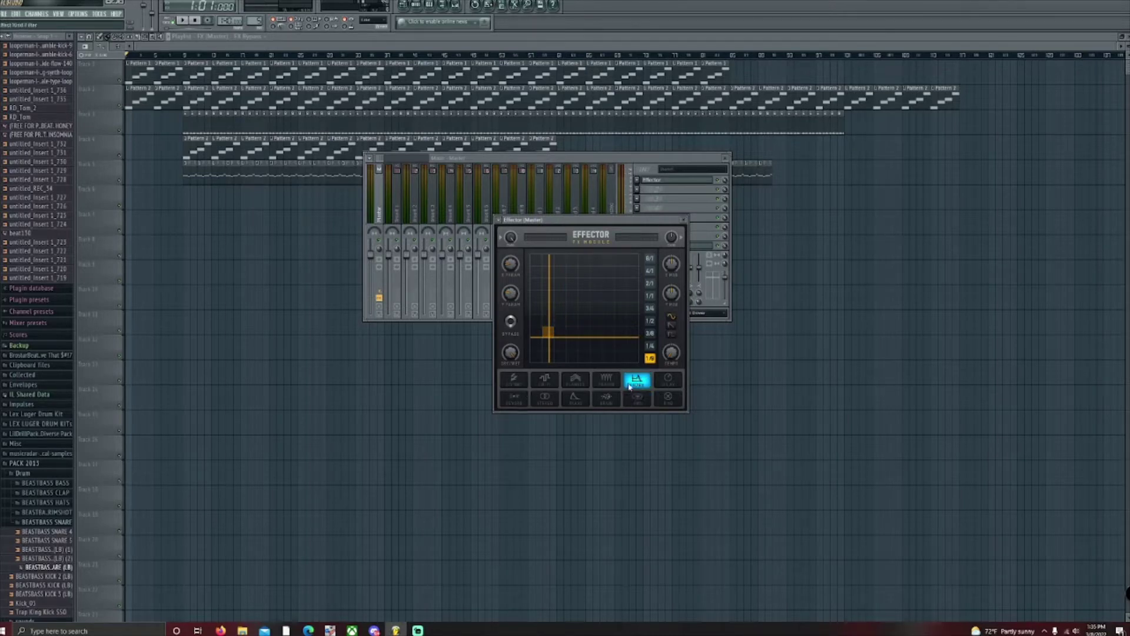
{"action": "left_click", "coordinate": [184, 21]}
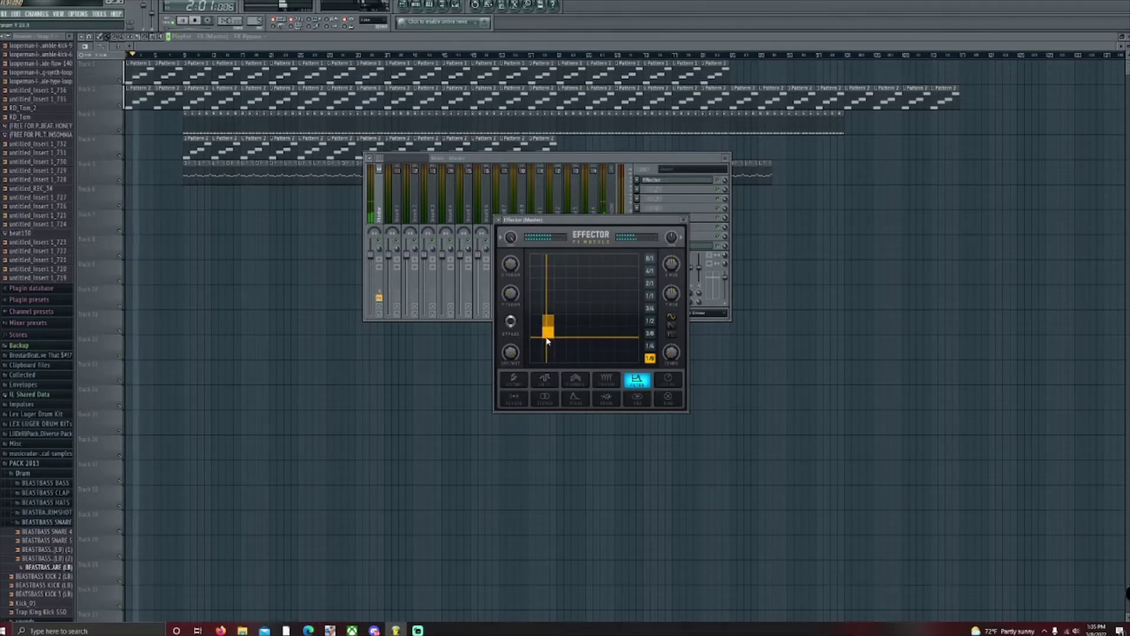
{"action": "left_click_drag", "start_coordinate": [547, 341], "coordinate": [589, 341]}
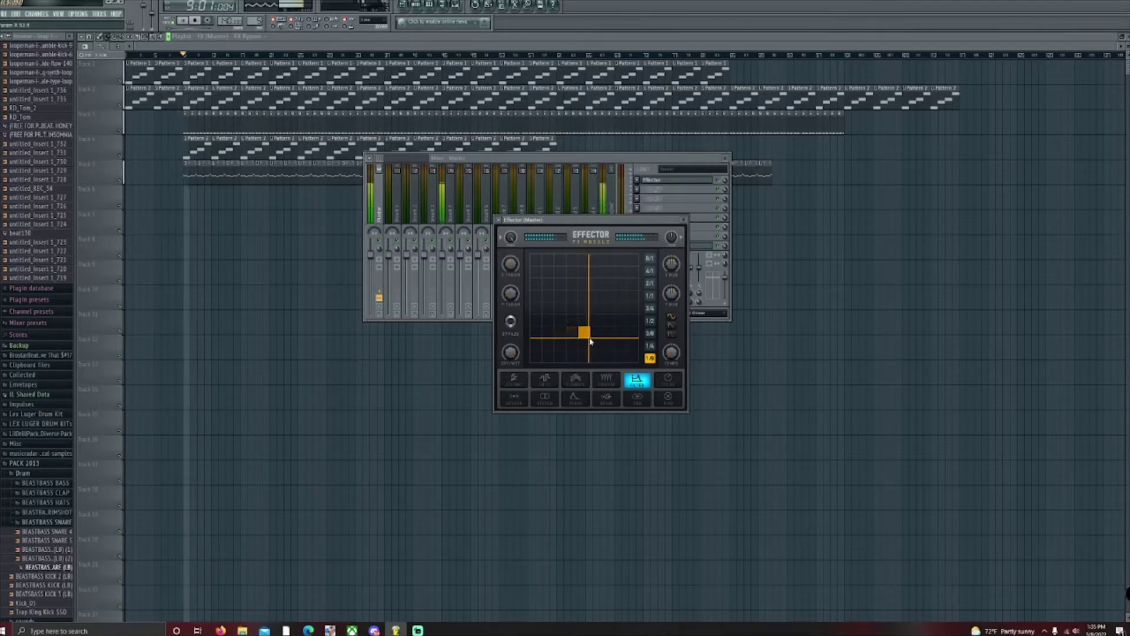
{"action": "left_click", "coordinate": [197, 22]}
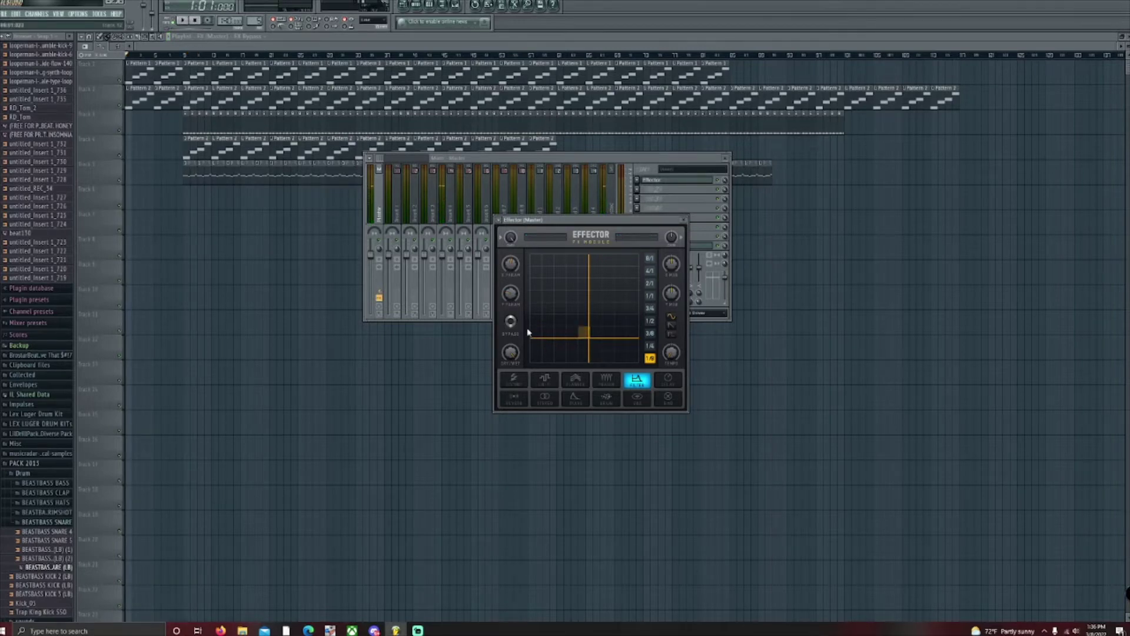
Step: Create automation clips for Effector's bypass, Y and X parameters
{"action": "right_click", "coordinate": [511, 321]}
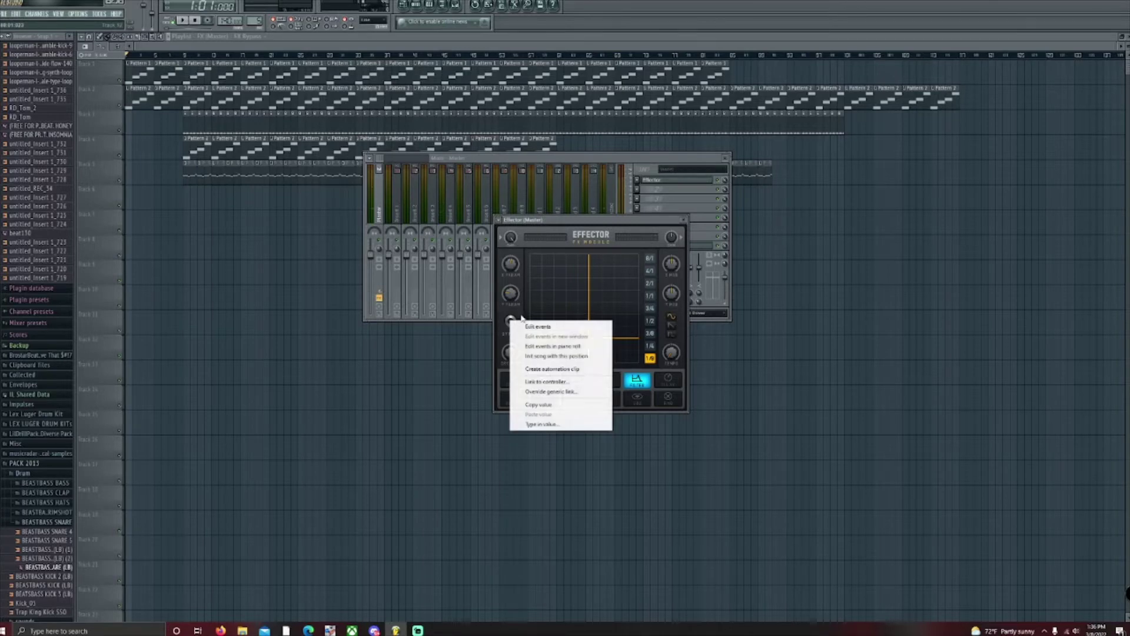
{"action": "left_click", "coordinate": [568, 370]}
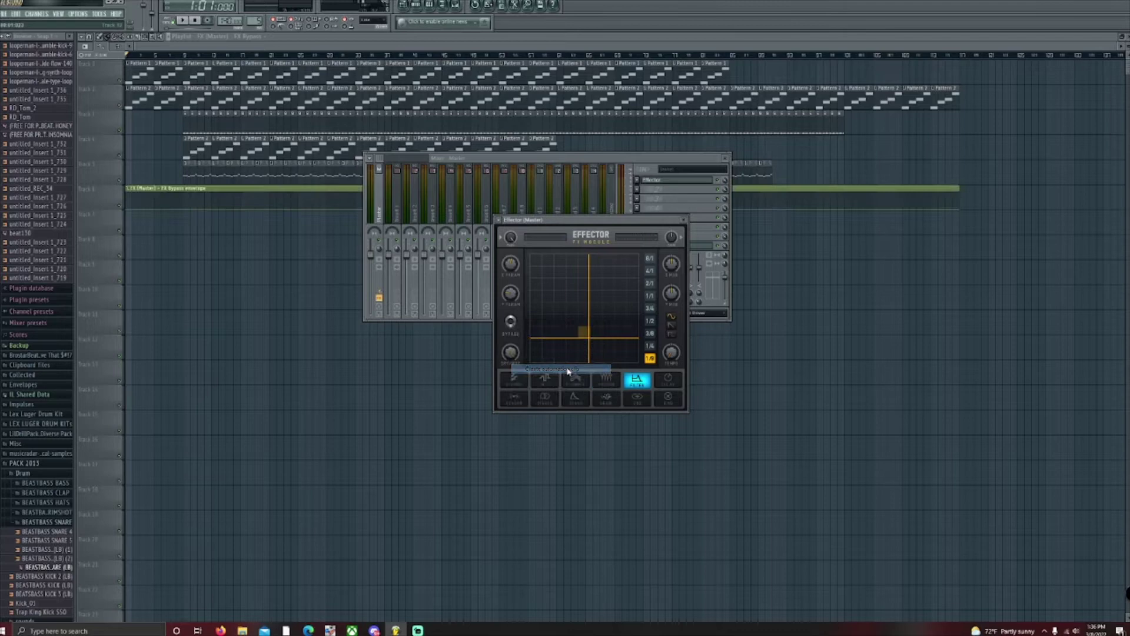
{"action": "right_click", "coordinate": [512, 296]}
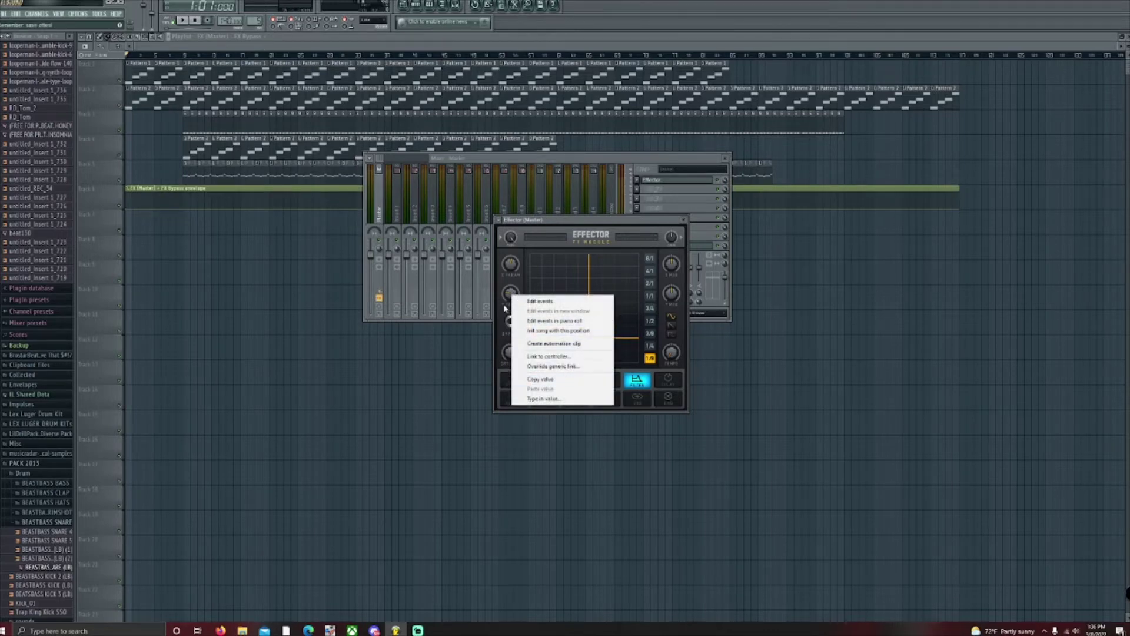
{"action": "left_click", "coordinate": [551, 344]}
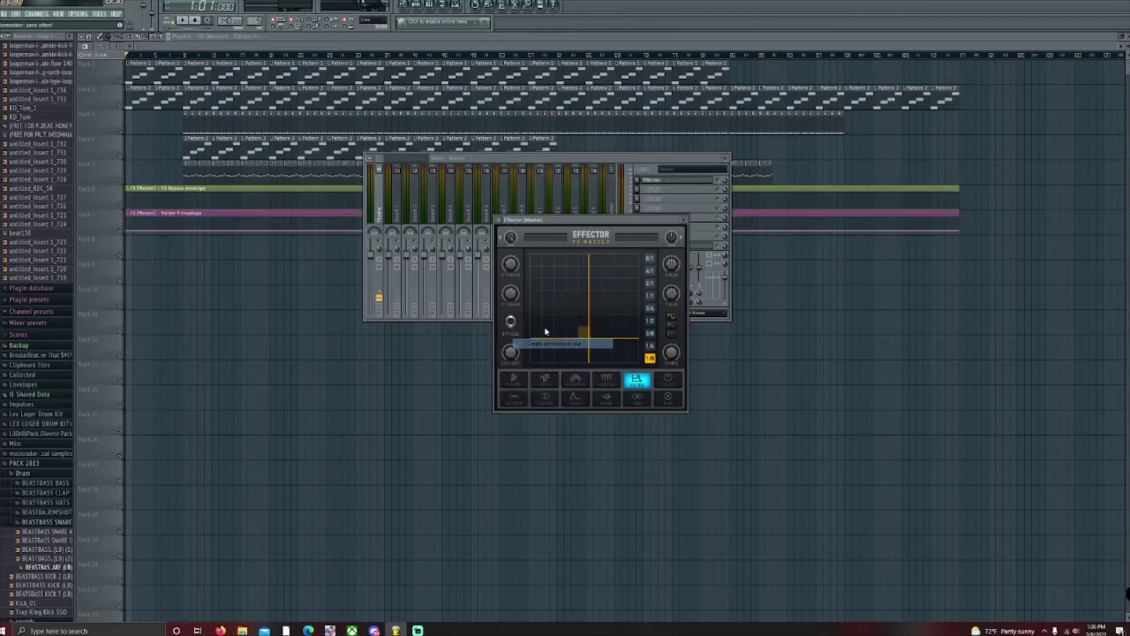
{"action": "right_click", "coordinate": [510, 264]}
{"action": "left_click", "coordinate": [550, 316]}
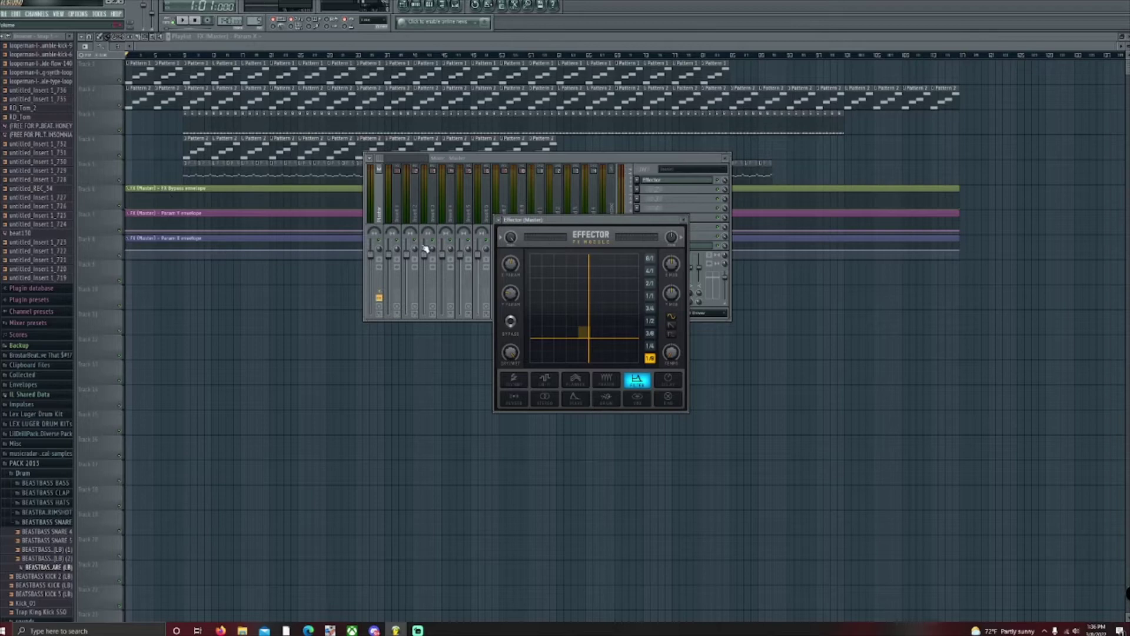
Step: Close the Mixer and Effector windows and raise the end point of the FX Bypass automation line
{"action": "left_click_drag", "start_coordinate": [594, 221], "coordinate": [768, 312]}
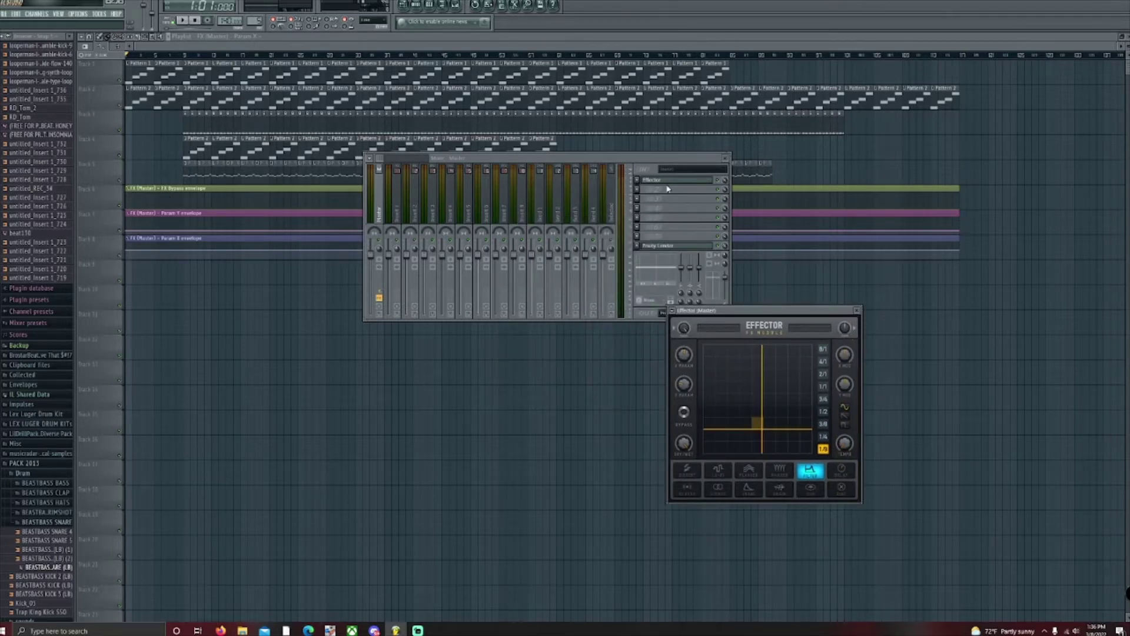
{"action": "left_click_drag", "start_coordinate": [530, 158], "coordinate": [435, 368]}
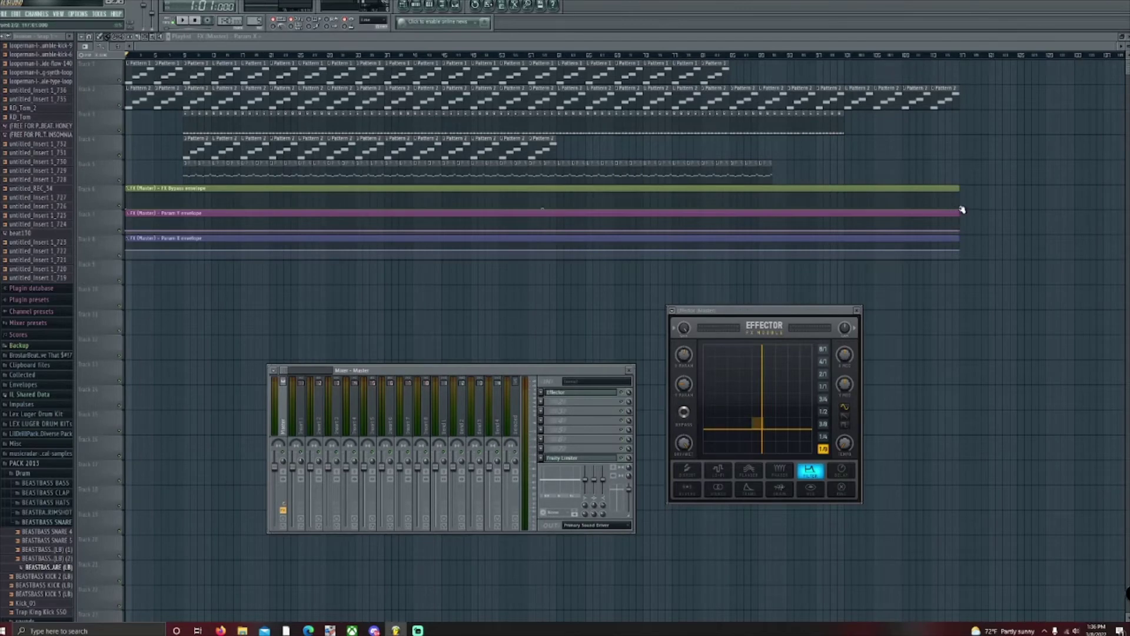
{"action": "key", "text": "F12"}
{"action": "left_click_drag", "start_coordinate": [961, 209], "coordinate": [960, 195]}
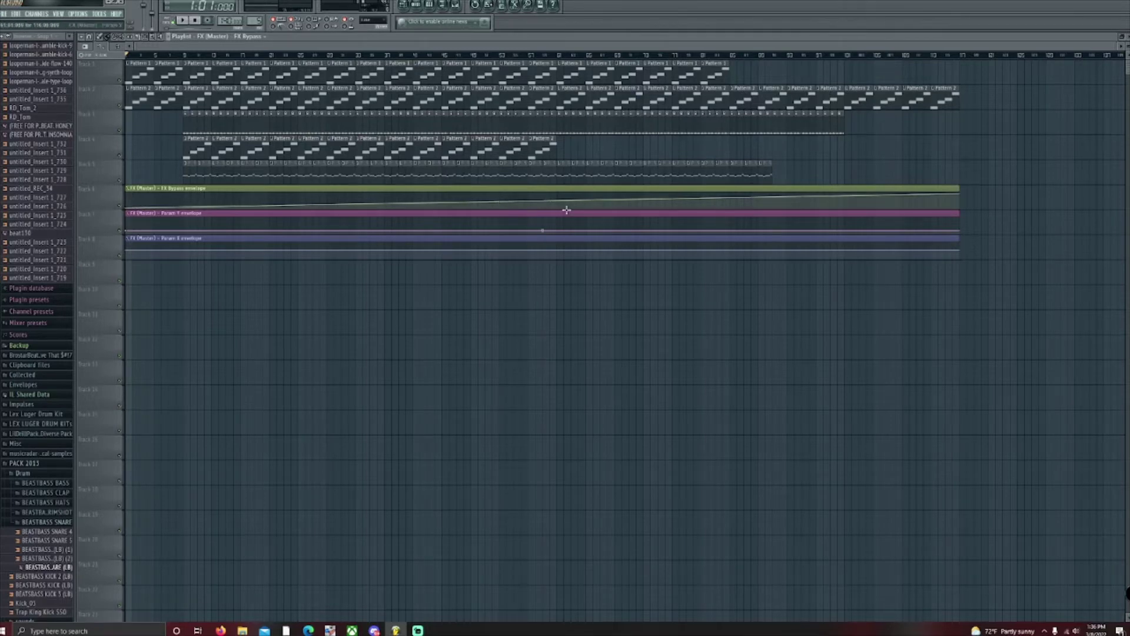
Step: Bend the FX Bypass, Param Y and Param X envelopes to stay flat then rise, pulling Param X's end far left
{"action": "left_click_drag", "start_coordinate": [542, 201], "coordinate": [543, 208]}
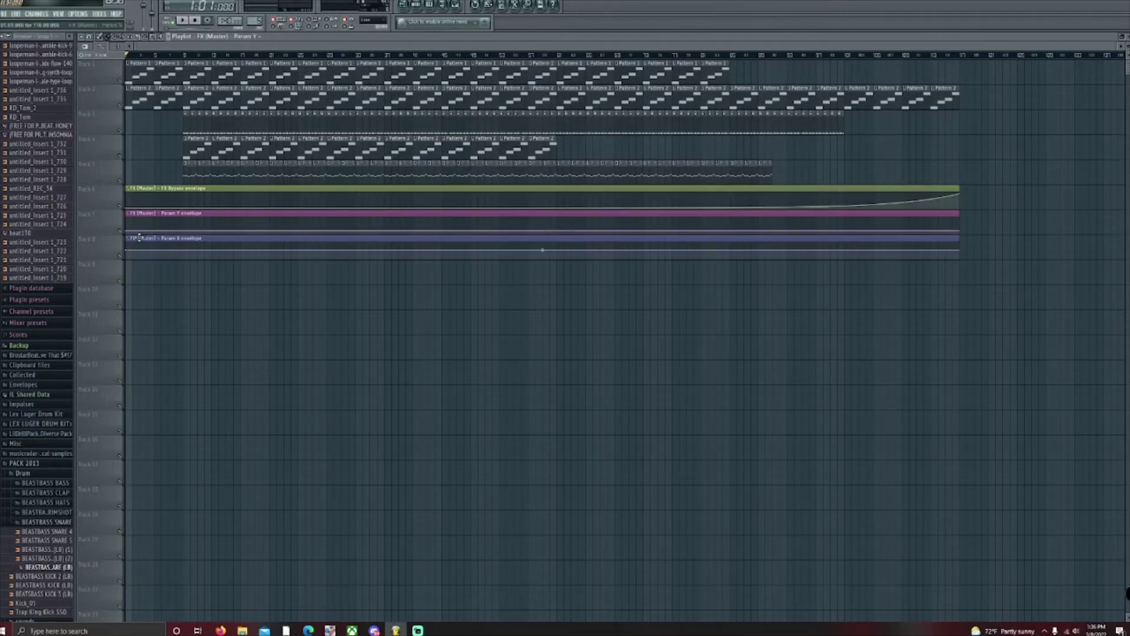
{"action": "left_click_drag", "start_coordinate": [130, 230], "coordinate": [131, 223]}
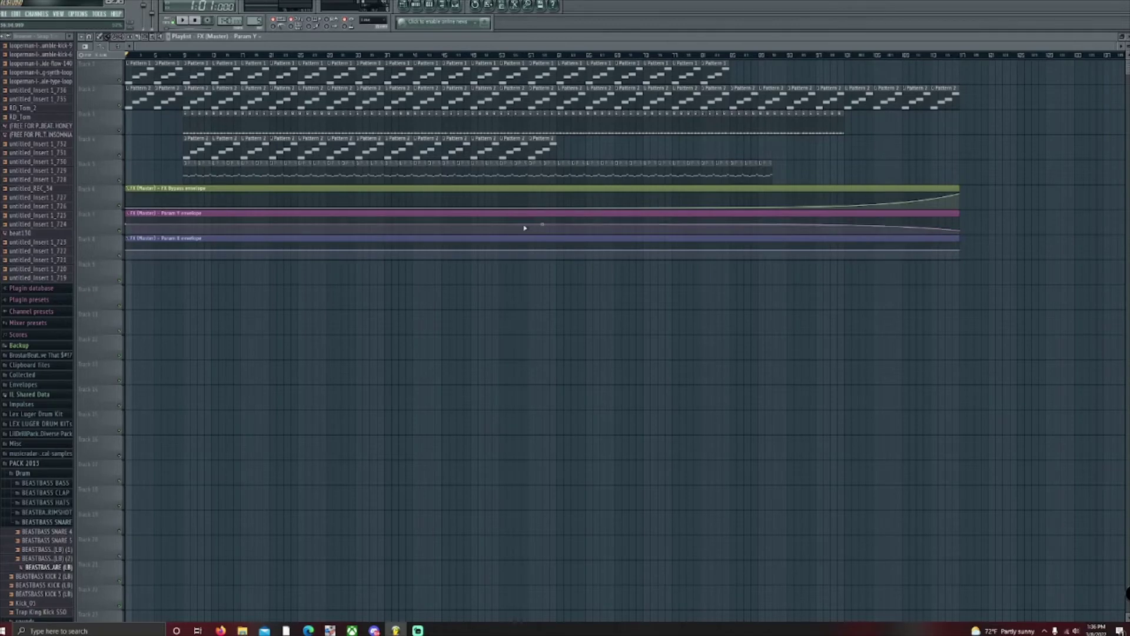
{"action": "left_click_drag", "start_coordinate": [542, 221], "coordinate": [542, 230]}
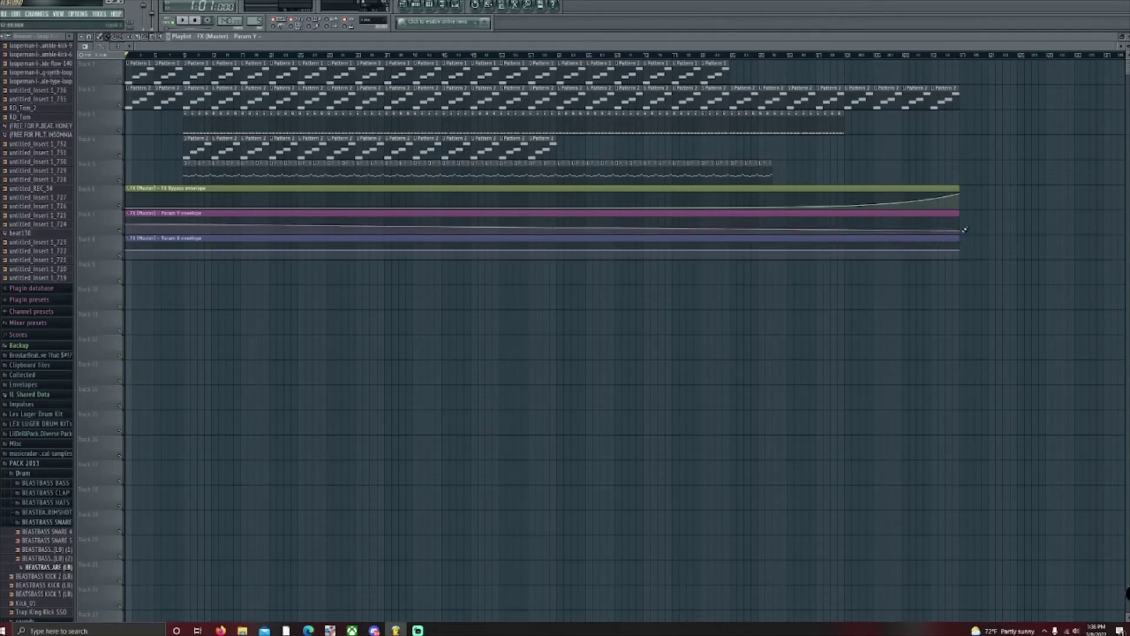
{"action": "left_click_drag", "start_coordinate": [963, 232], "coordinate": [961, 222]}
{"action": "left_click_drag", "start_coordinate": [542, 227], "coordinate": [542, 223]}
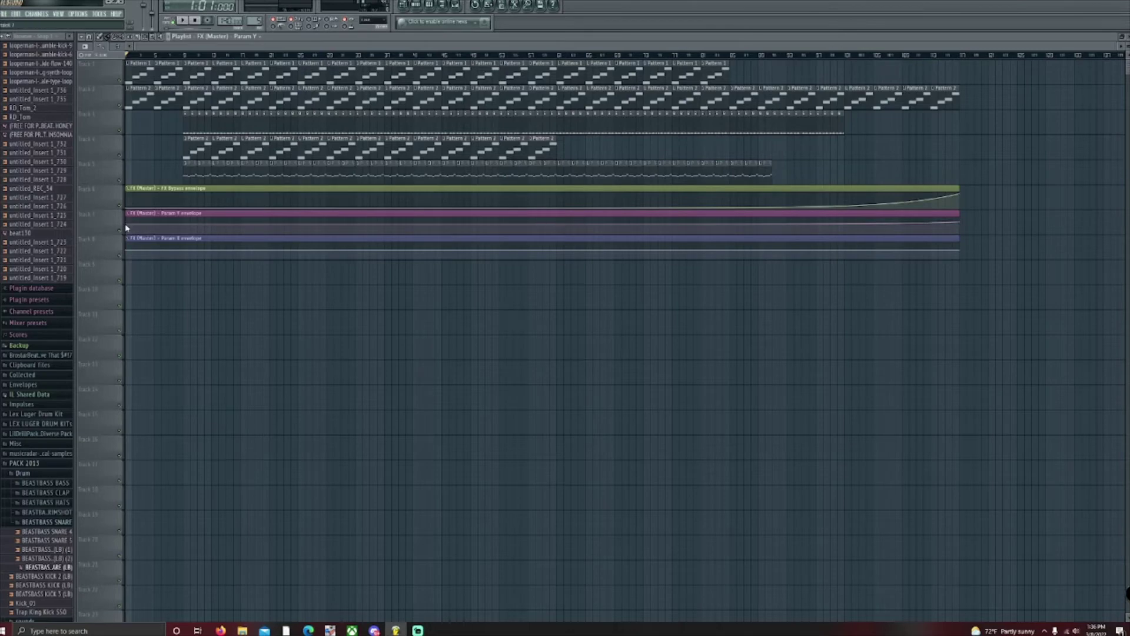
{"action": "left_click_drag", "start_coordinate": [130, 225], "coordinate": [130, 232]}
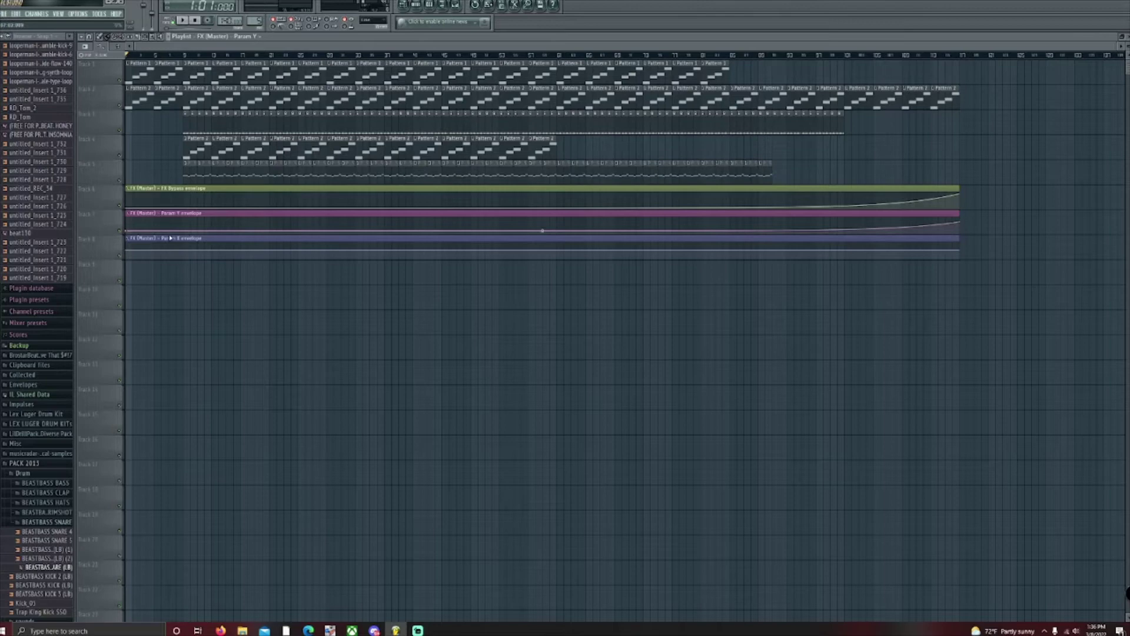
{"action": "left_click_drag", "start_coordinate": [124, 231], "coordinate": [129, 256]}
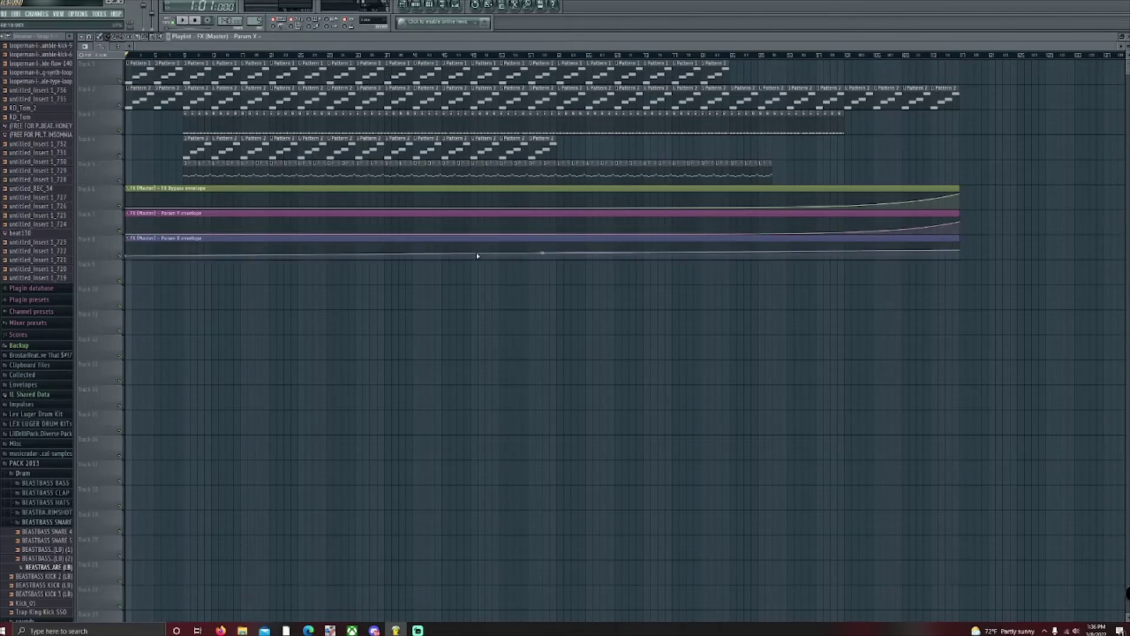
{"action": "left_click_drag", "start_coordinate": [541, 252], "coordinate": [542, 262]}
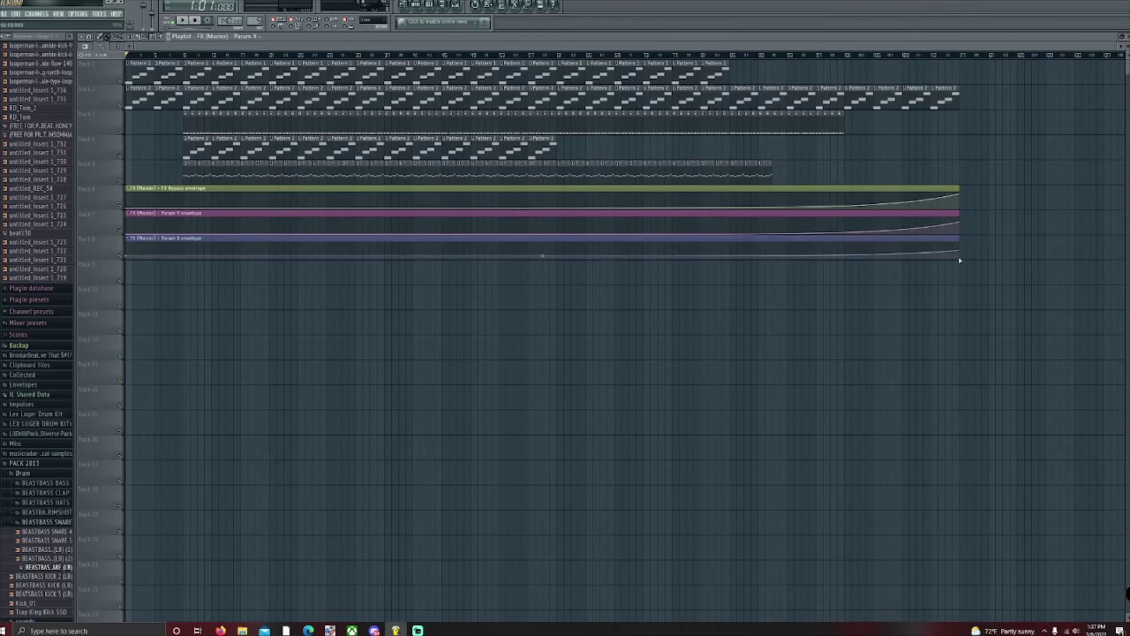
{"action": "left_click_drag", "start_coordinate": [961, 250], "coordinate": [185, 247]}
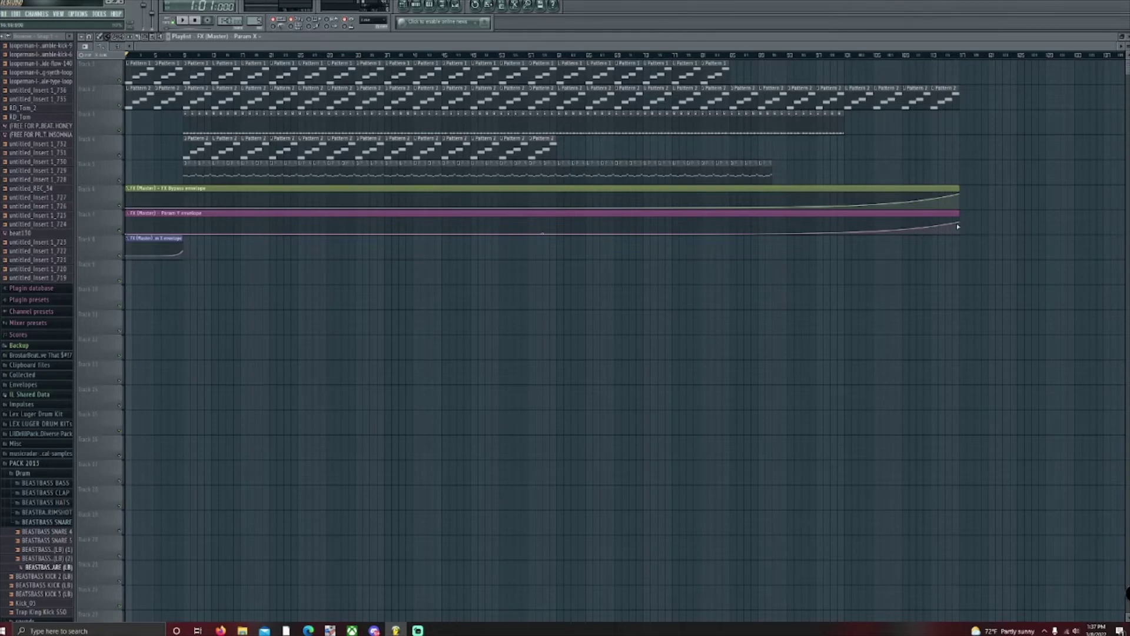
Step: Shorten the Param Y and FX Bypass clips by dragging their ends left, then play the song
{"action": "left_click_drag", "start_coordinate": [963, 223], "coordinate": [186, 227]}
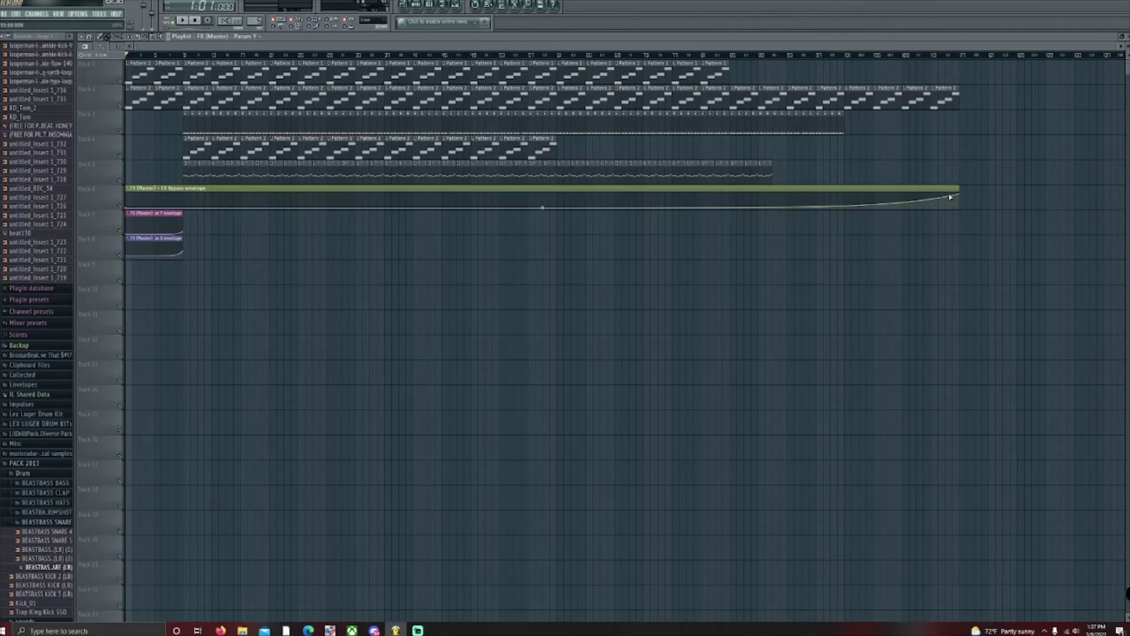
{"action": "left_click_drag", "start_coordinate": [961, 192], "coordinate": [331, 193]}
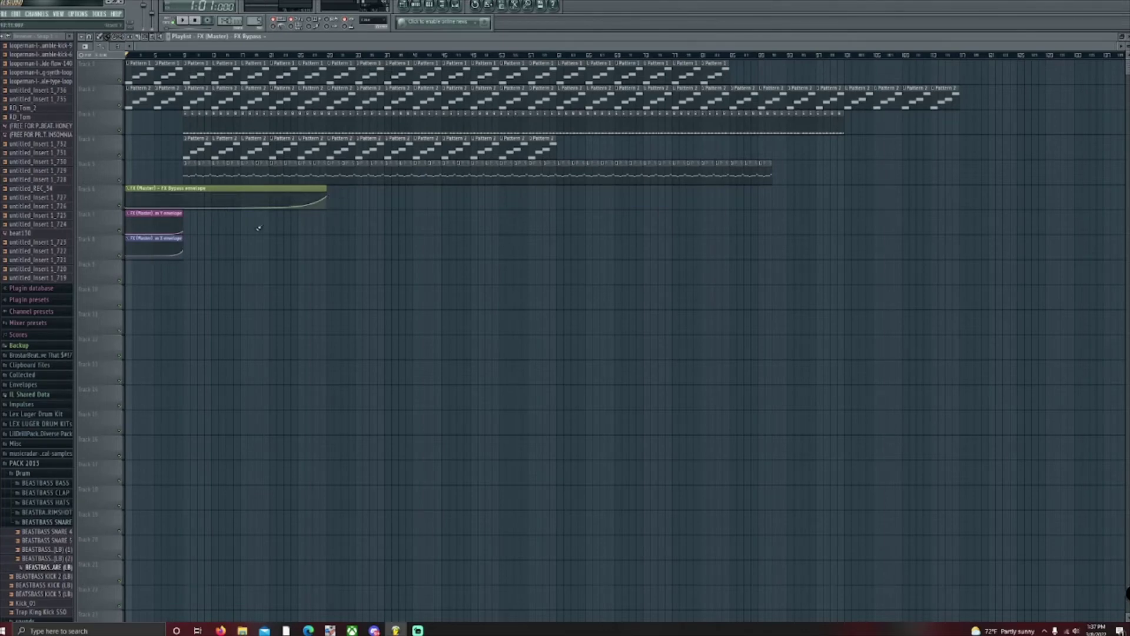
{"action": "left_click", "coordinate": [183, 22]}
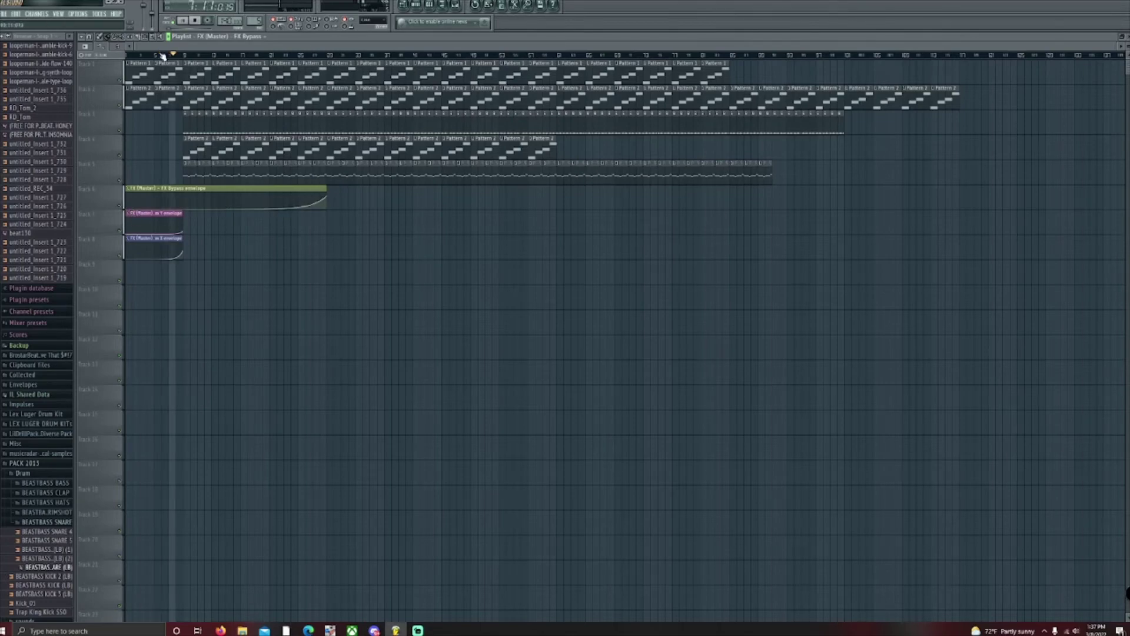
{"action": "left_click_drag", "start_coordinate": [163, 56], "coordinate": [128, 56]}
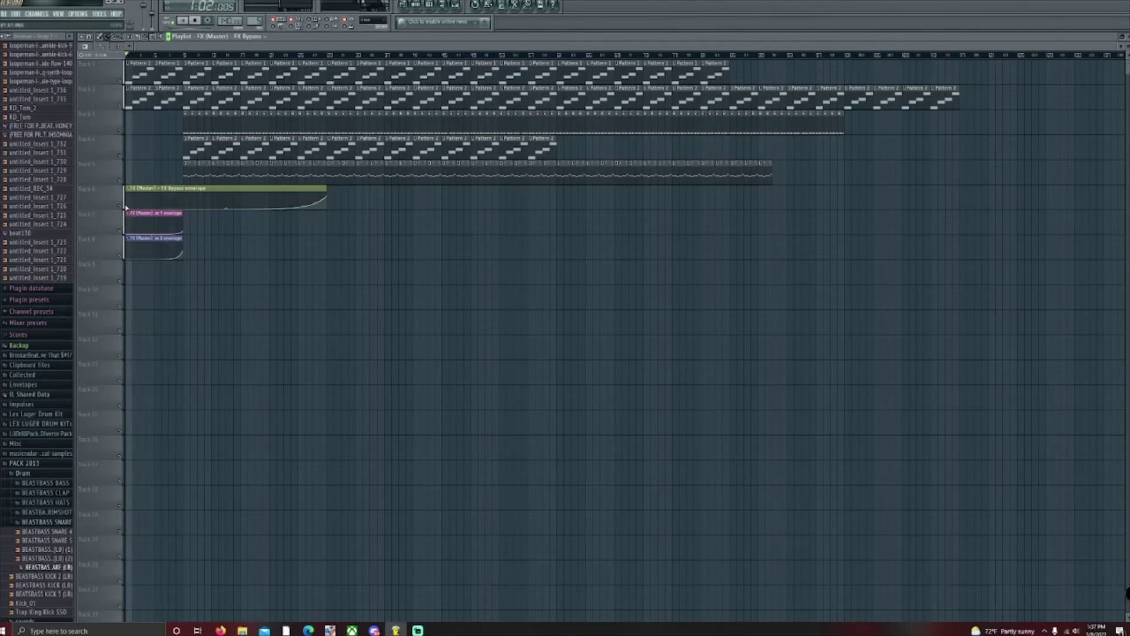
{"action": "left_click", "coordinate": [127, 228]}
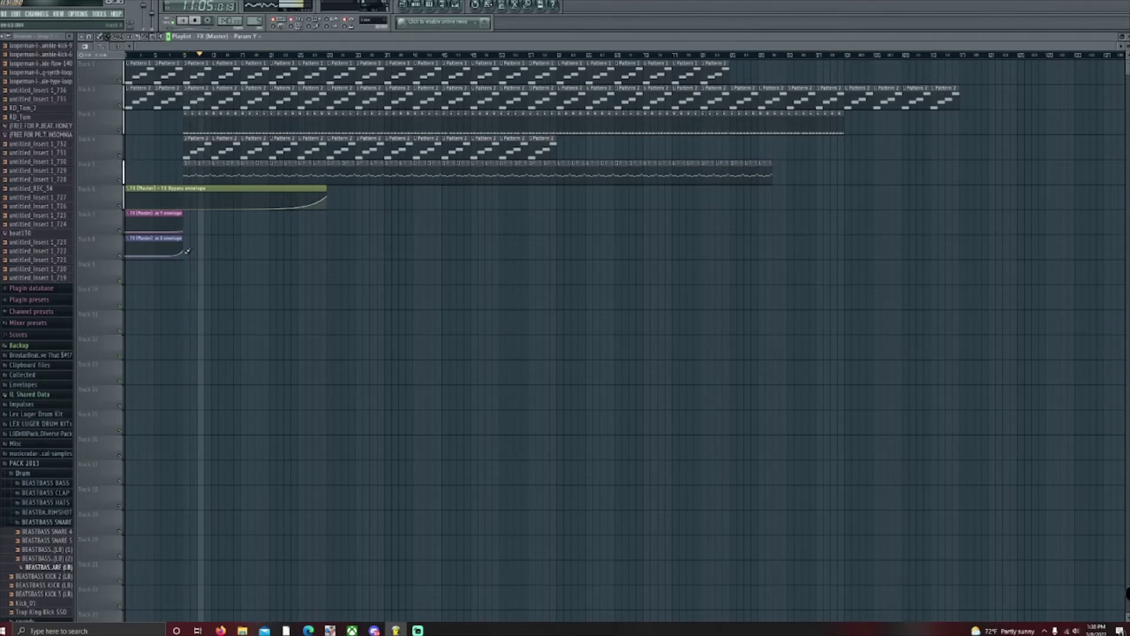
{"action": "left_click", "coordinate": [198, 22]}
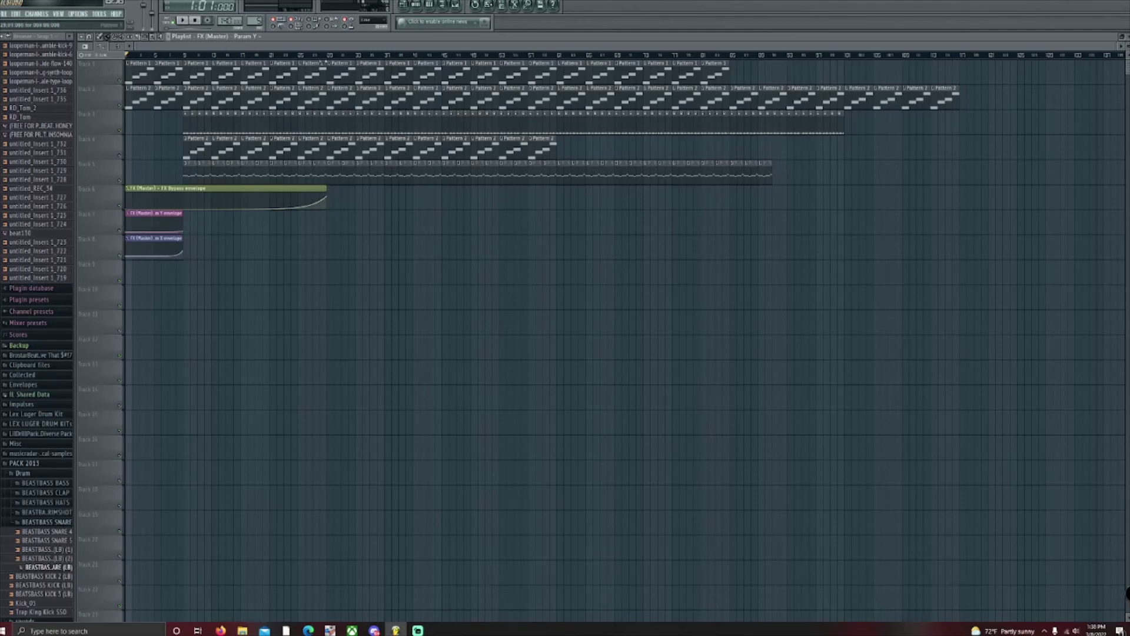
{"action": "left_click", "coordinate": [182, 19]}
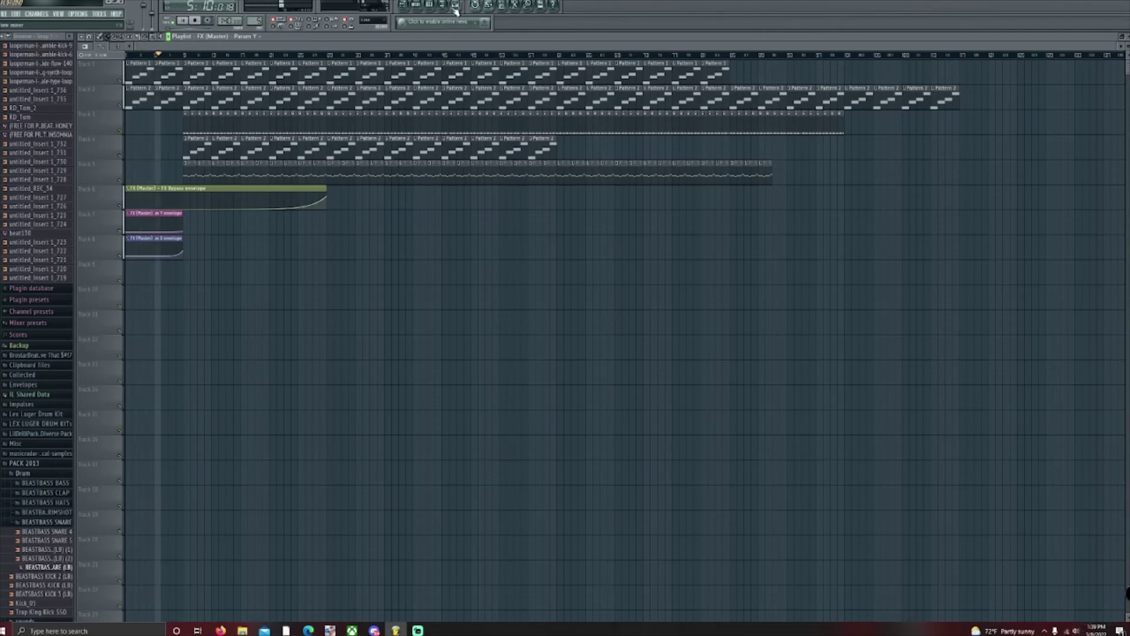
Step: Show the Mixer, the master's Effector plugin and Pattern 5's channel rack, then stop playback
{"action": "key", "text": "F9"}
{"action": "left_click", "coordinate": [591, 393]}
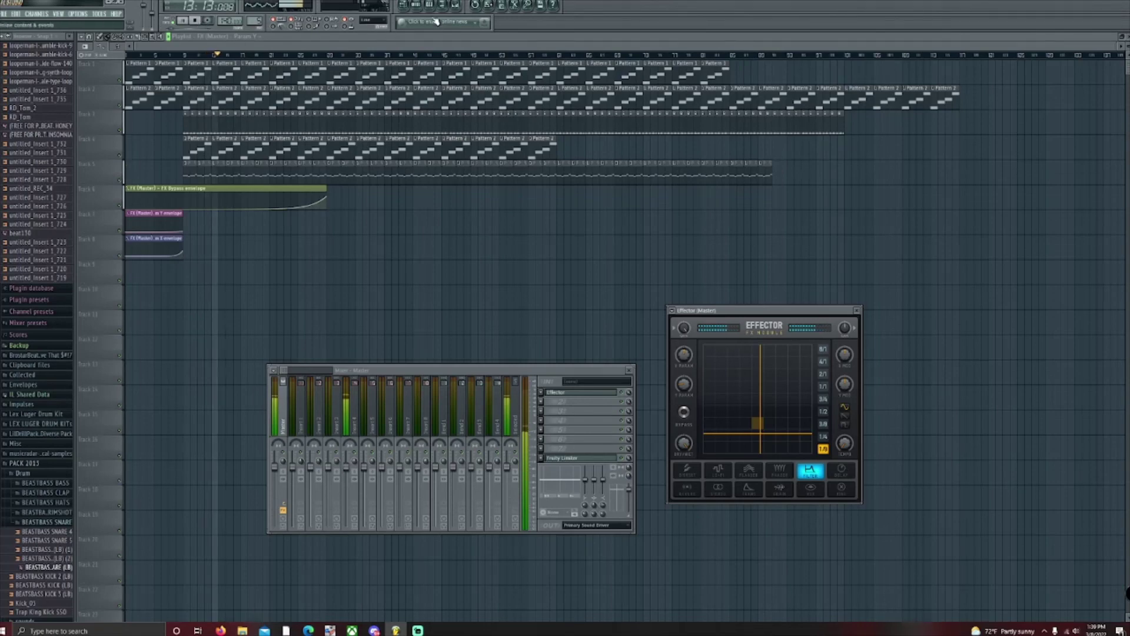
{"action": "left_click", "coordinate": [418, 7]}
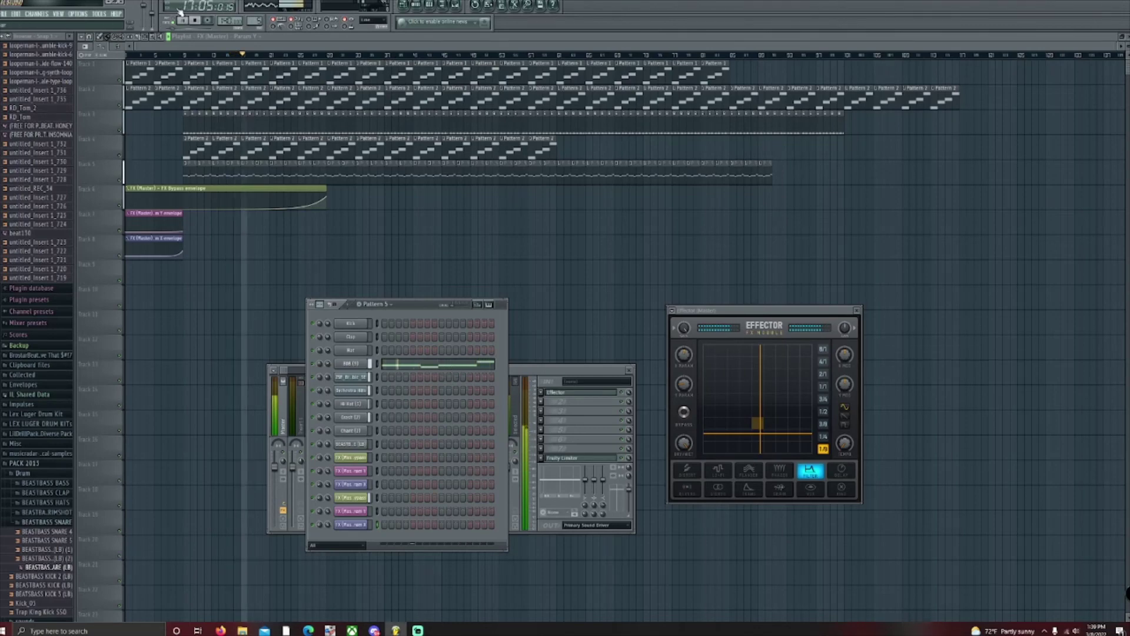
{"action": "left_click", "coordinate": [196, 21]}
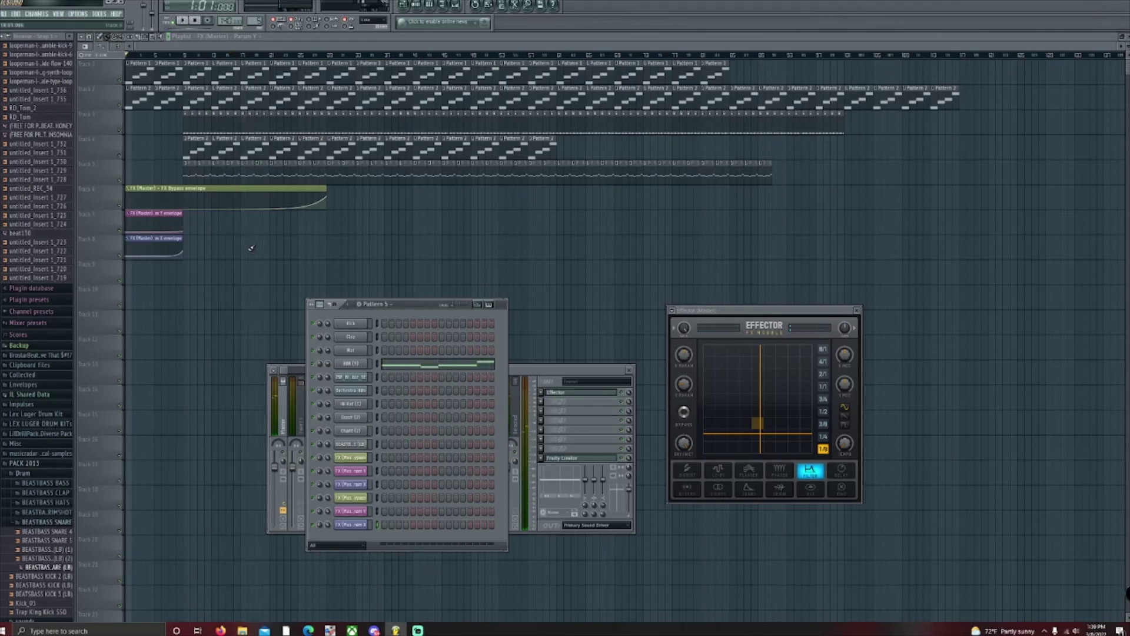